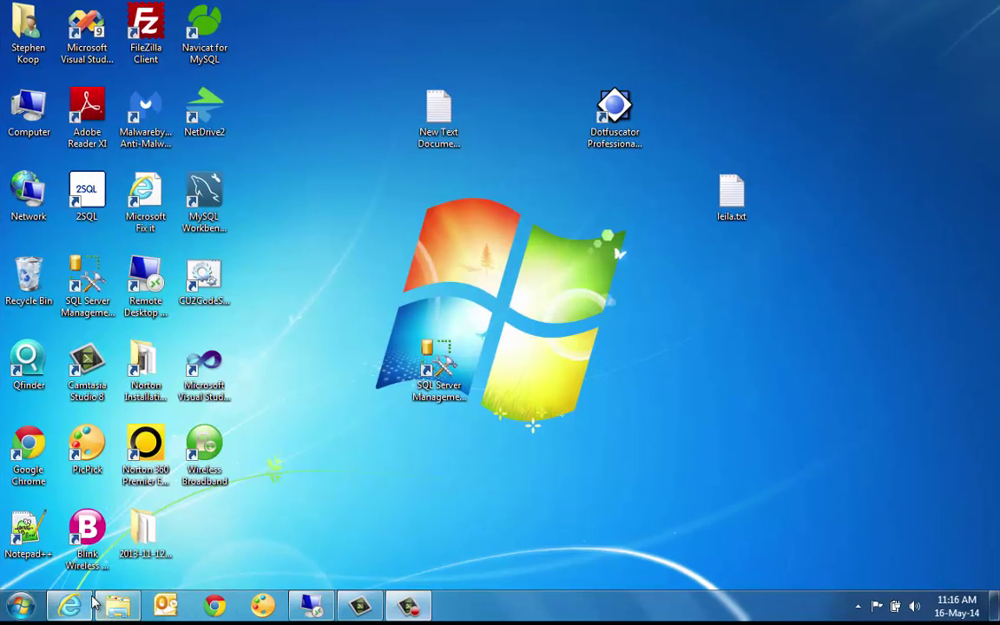
Switch to Internet Explorer and sign in to the Microsoft Azure portal with the prefilled account credentials
left_click(82, 605)
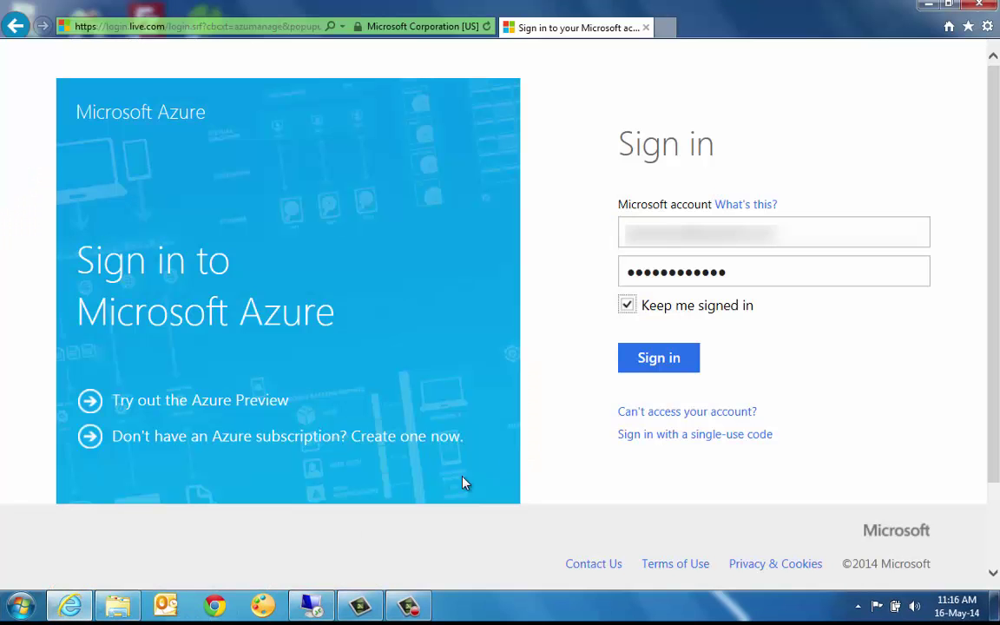
left_click(667, 360)
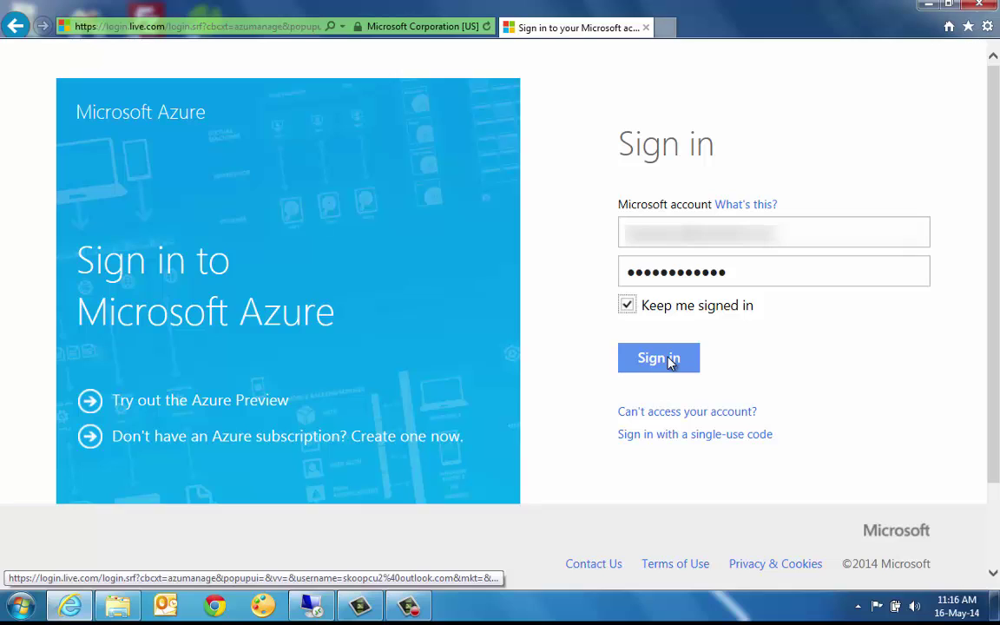
left_click(667, 360)
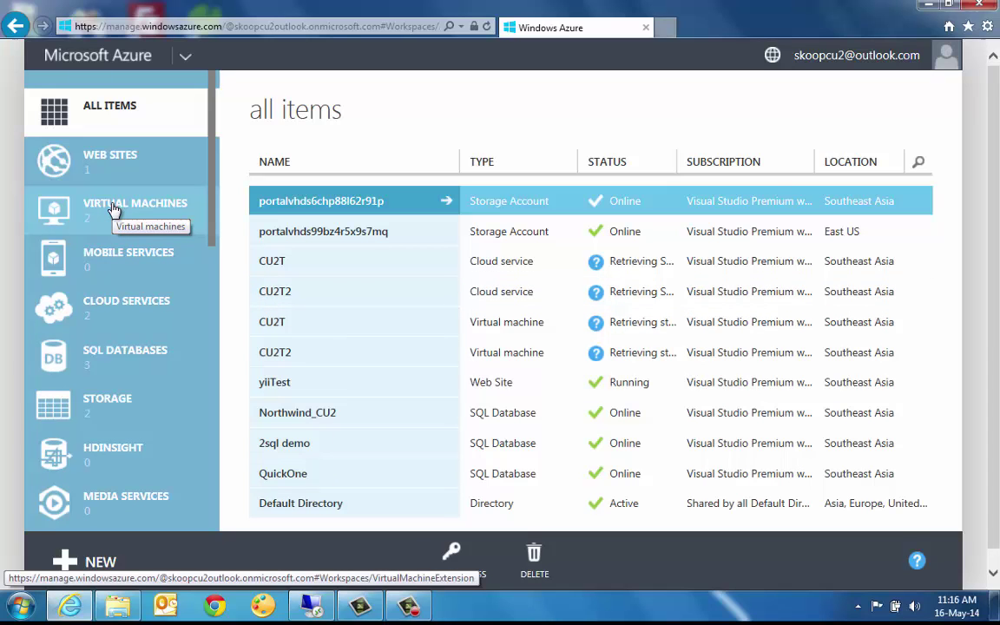
Open the dashboard of the CU2T2 virtual machine in the Azure portal
left_click(112, 211)
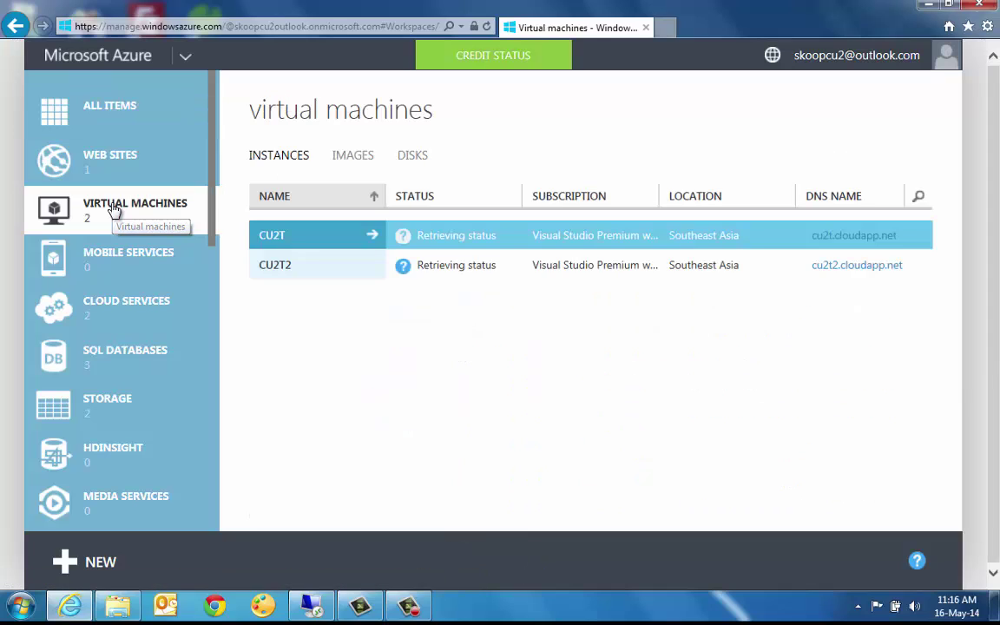
left_click(274, 265)
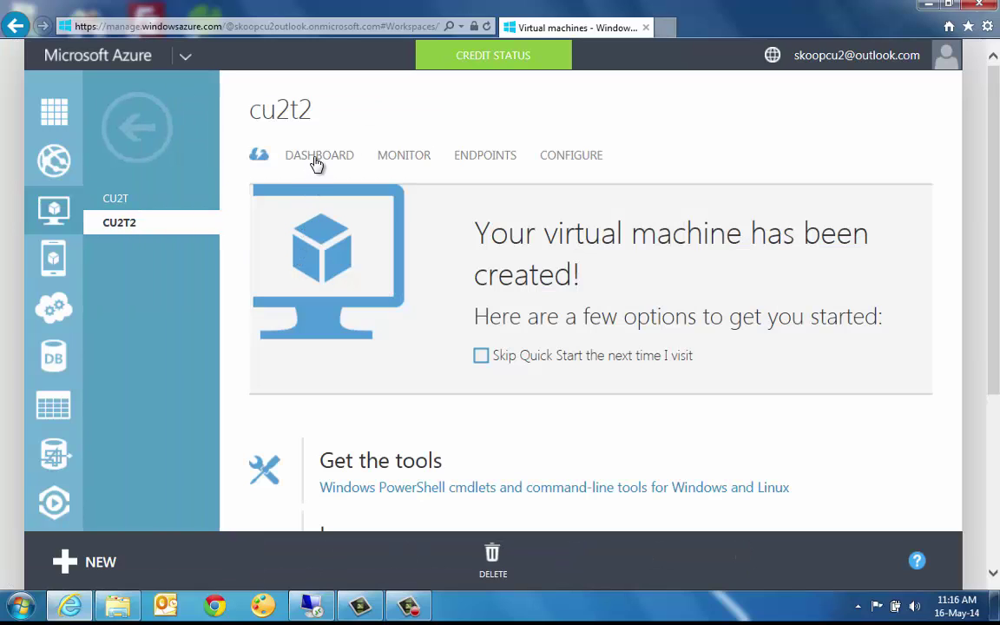
left_click(317, 163)
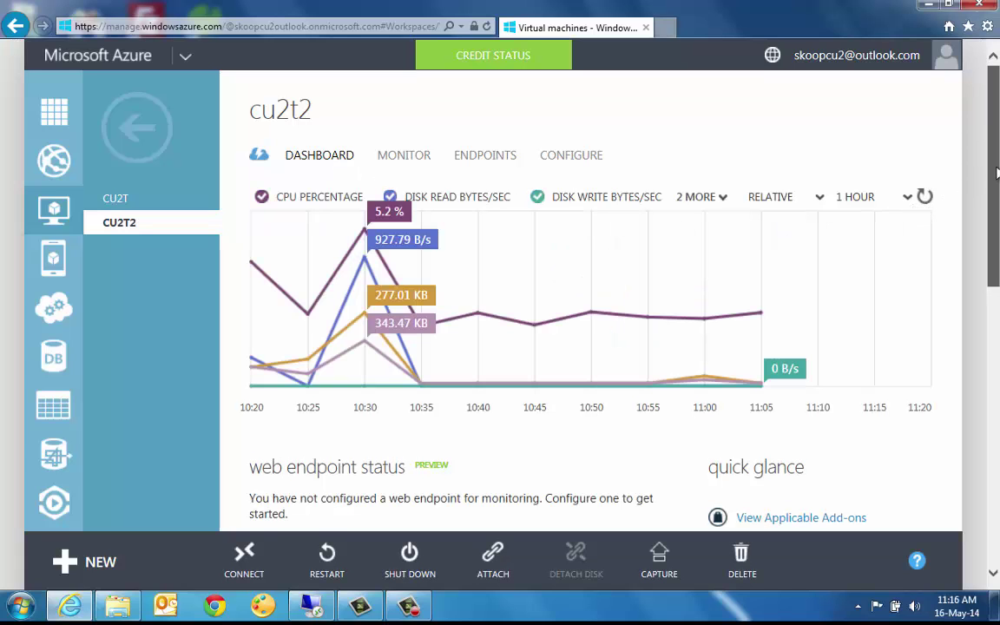
Connect to the CU2T2 virtual machine by Remote Desktop using CU2T2.rdp, entering the account password and accepting its untrusted certificate
left_click(245, 566)
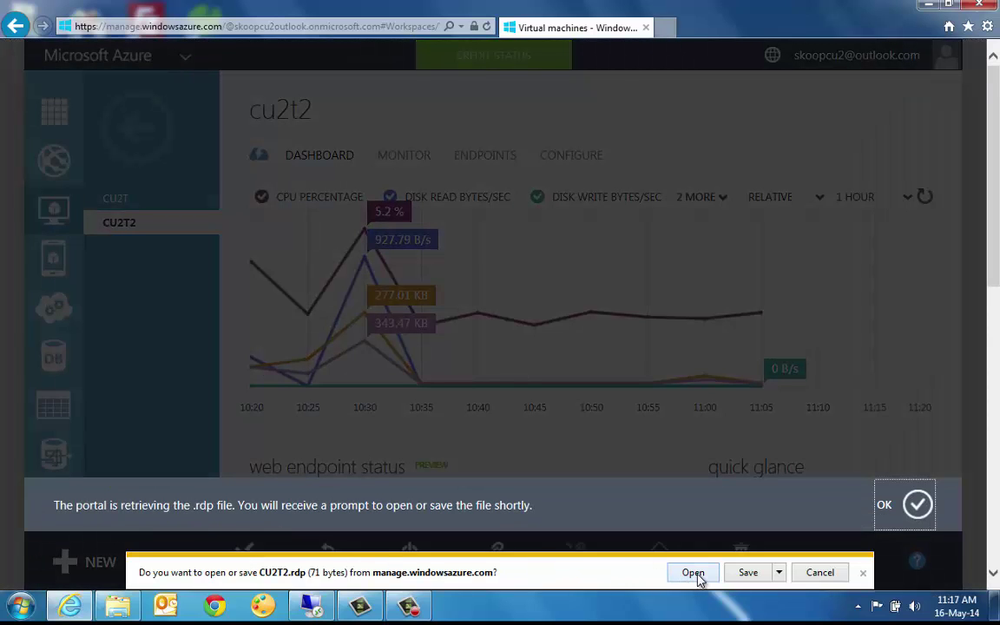
left_click(693, 574)
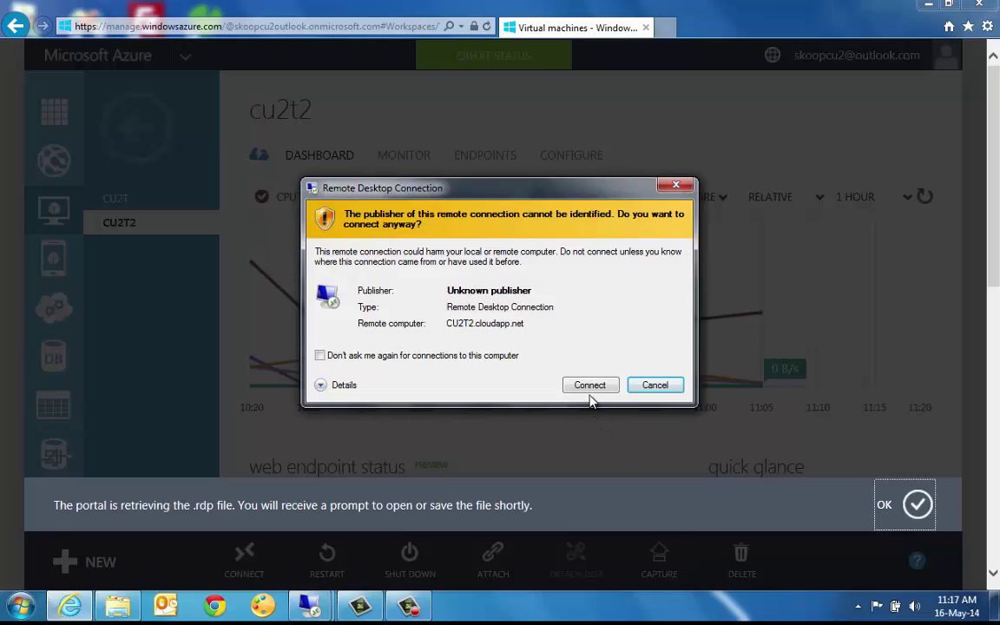
left_click(591, 385)
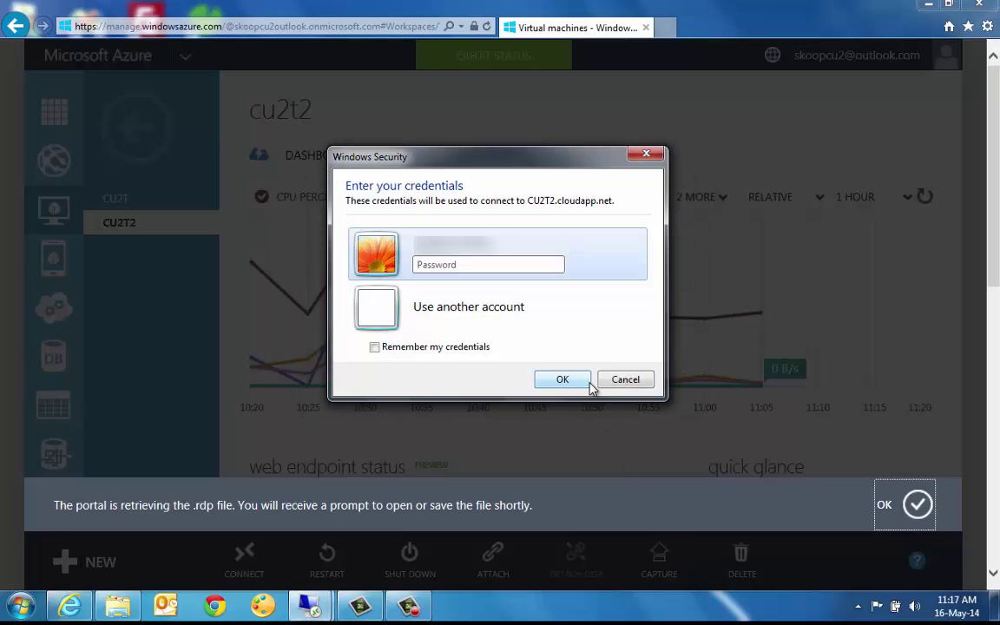
key("Caps_Lock")
key("Caps_Lock")
type("************")
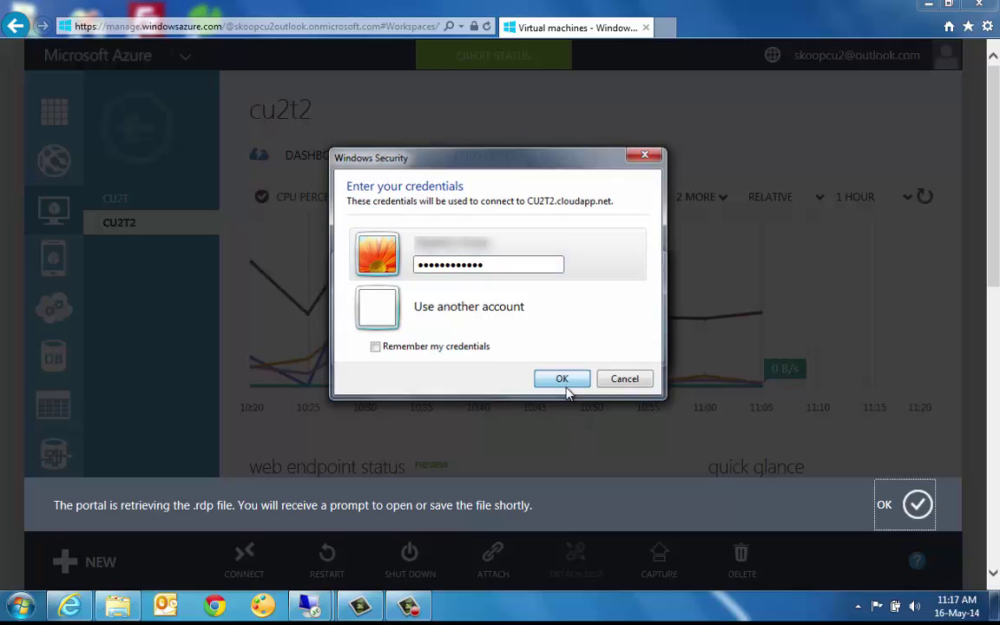
left_click(564, 382)
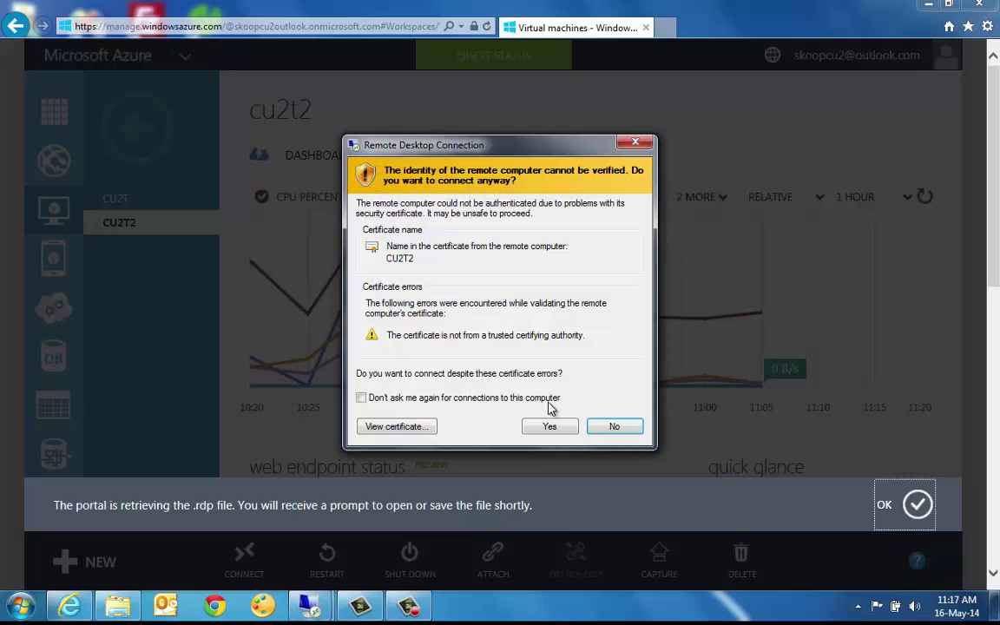
left_click(550, 426)
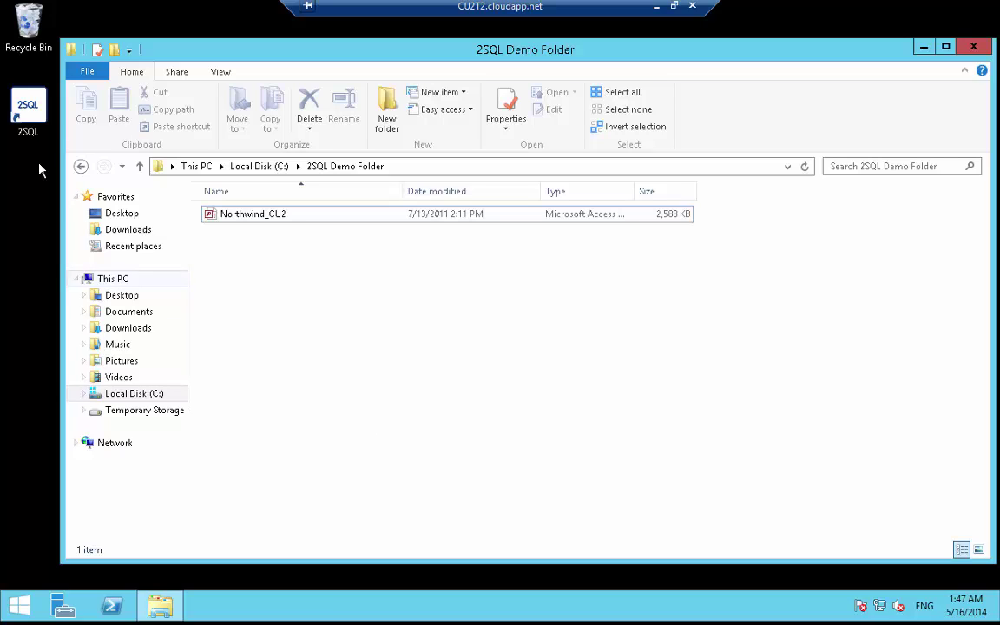
Minimize the 2SQL Demo Folder window and launch 2SQL from the remote desktop
left_click(925, 49)
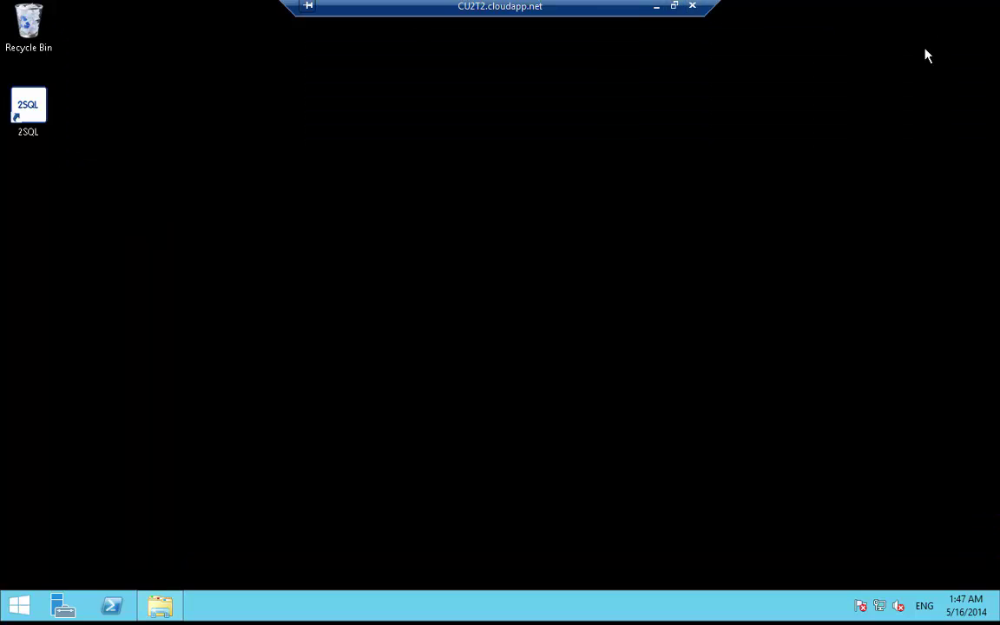
double_click(32, 105)
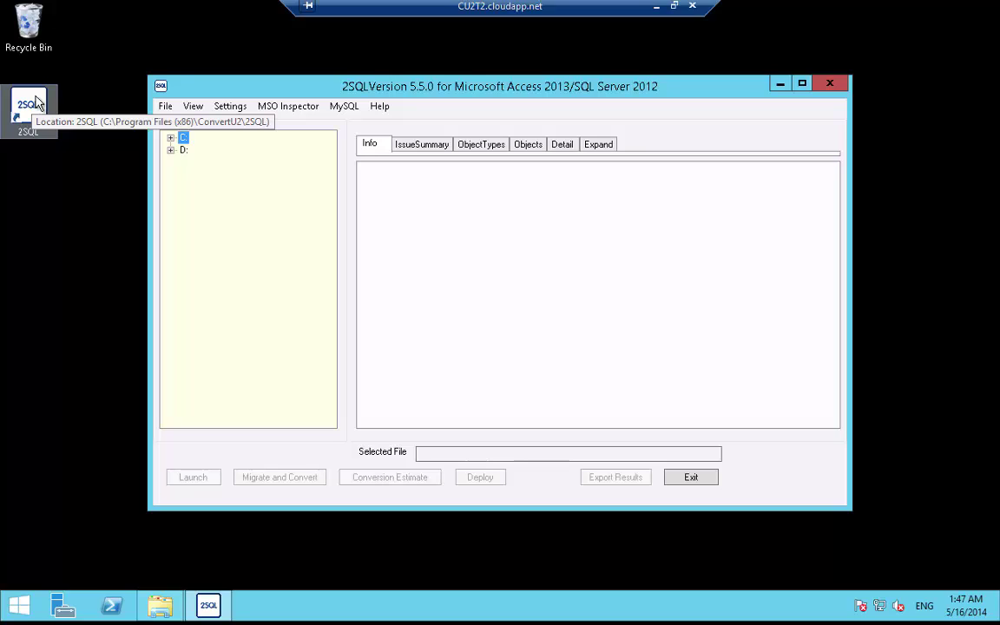
Check the SQL Server instance in 2SQL's application settings, keeping the existing values
left_click(233, 111)
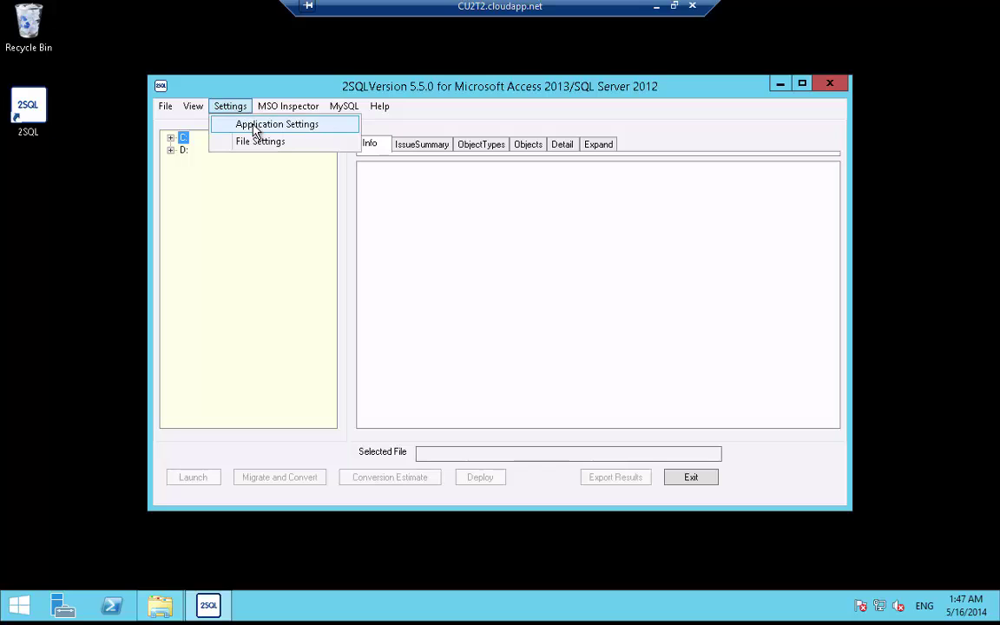
left_click(256, 127)
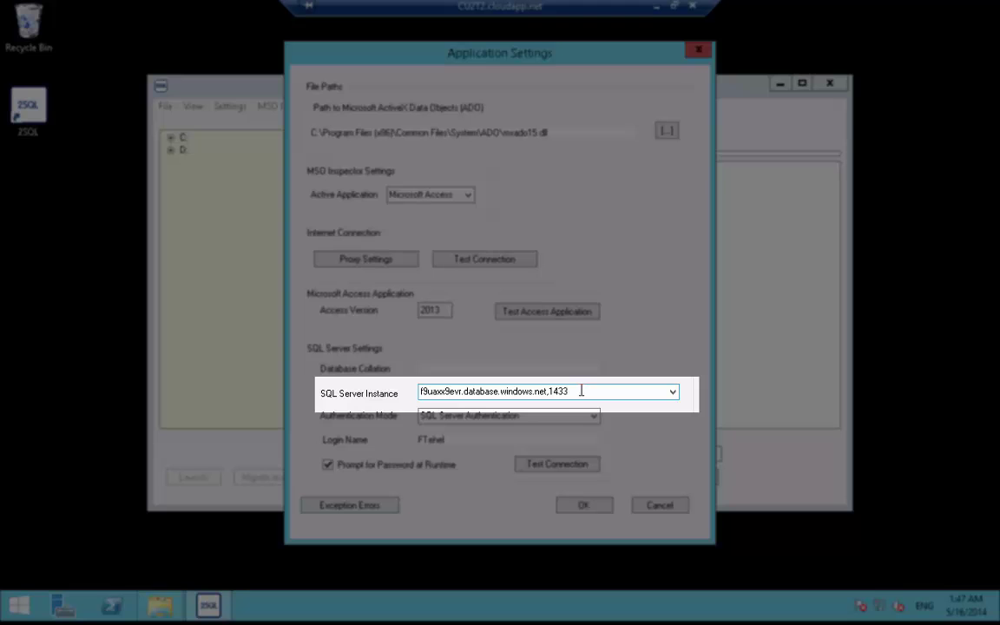
double_click(580, 391)
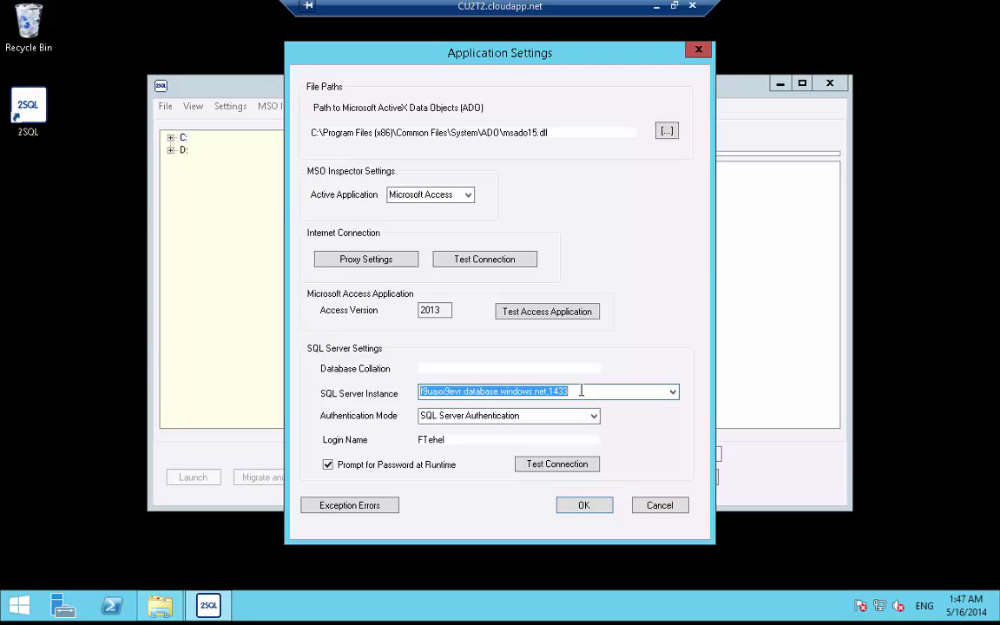
left_click(583, 505)
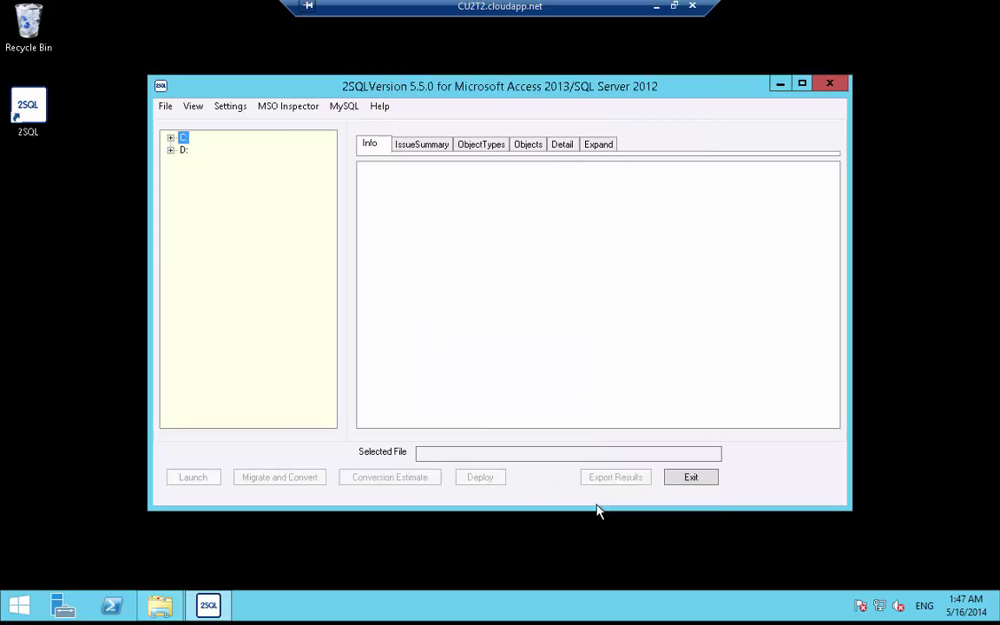
Select the Access database Northwind_CU2.mdb in the 2SQL Demo Folder on drive C as the file to convert
left_click(171, 137)
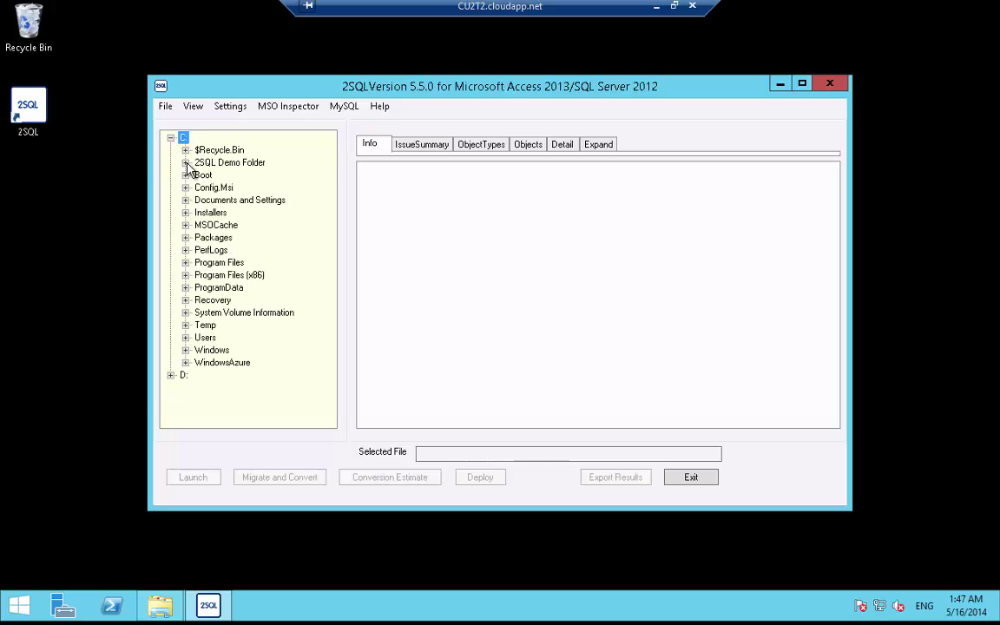
left_click(186, 163)
left_click(247, 177)
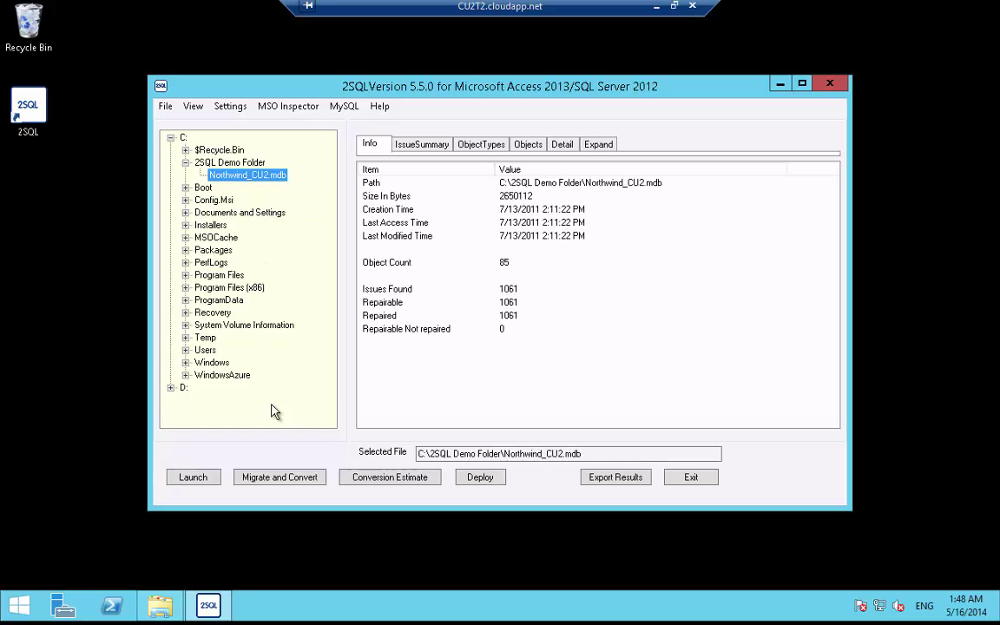
Run Migrate and Convert on the selected database in 2SQL Upsizing Genie mode with the preset options, entering the SQL Server authentication password
left_click(279, 478)
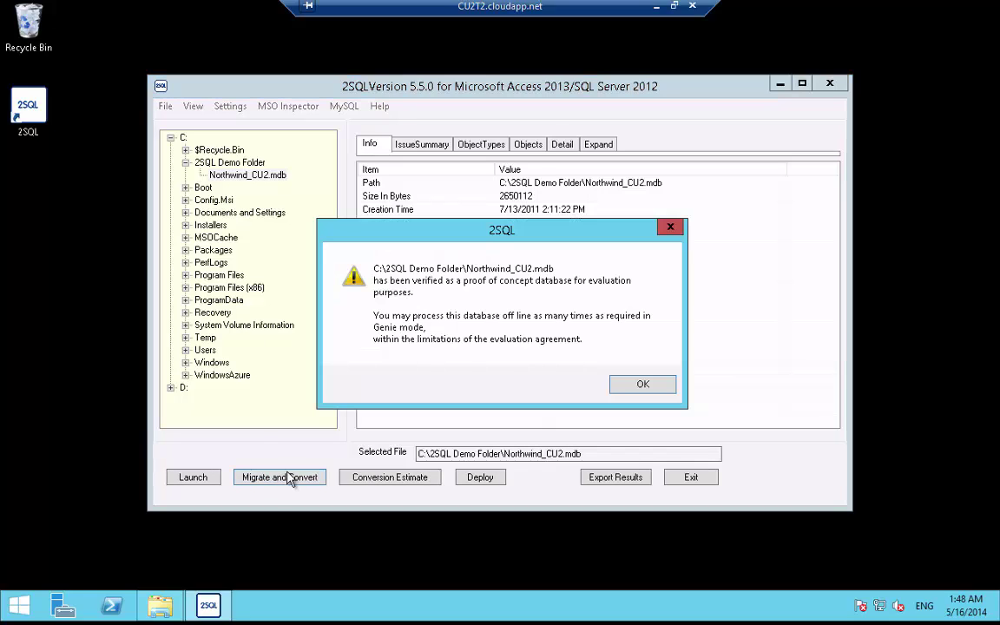
left_click(642, 385)
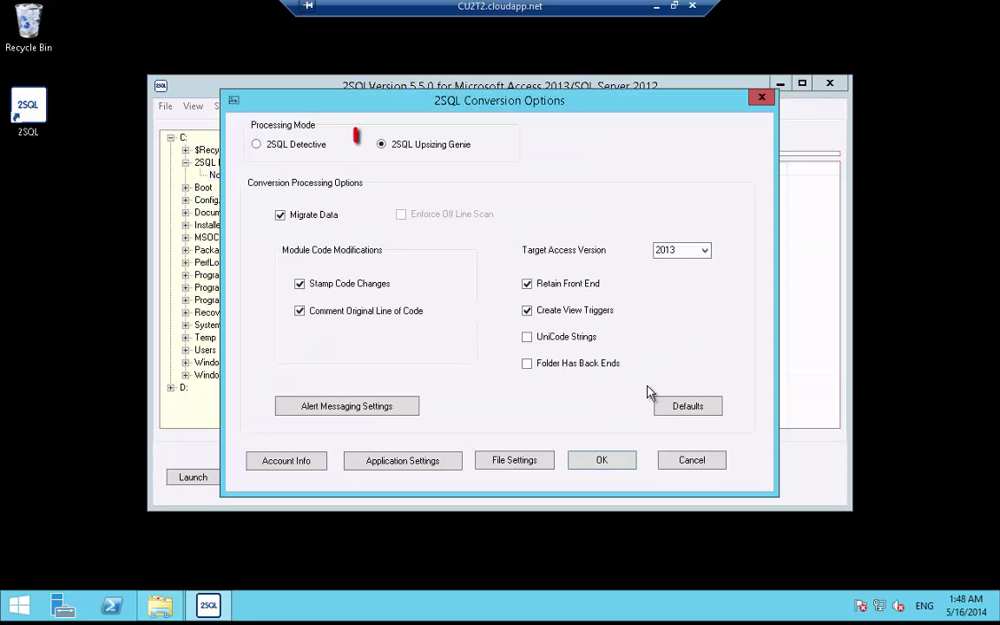
left_click(603, 460)
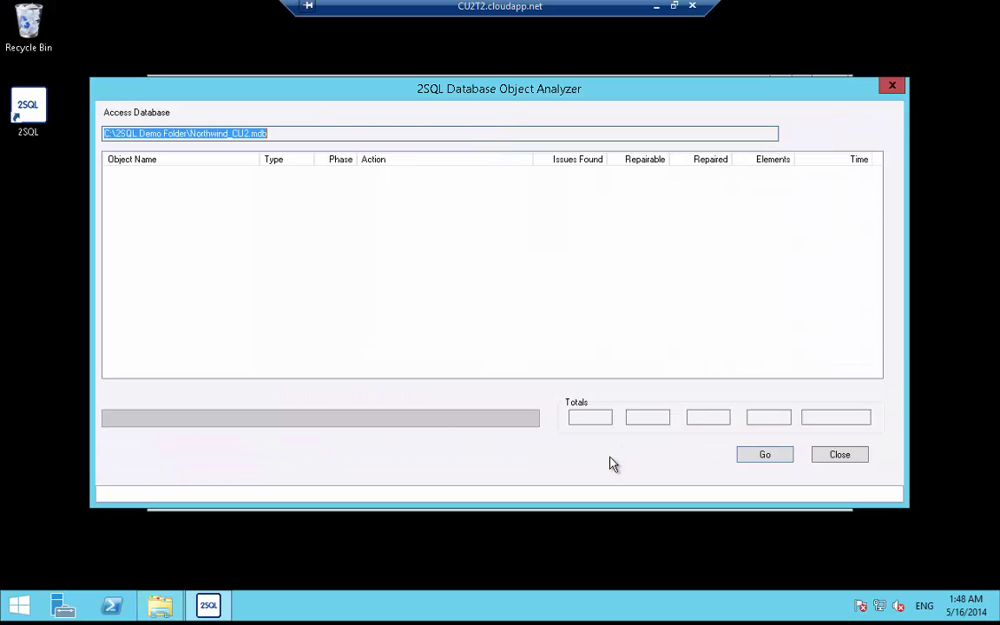
left_click(765, 456)
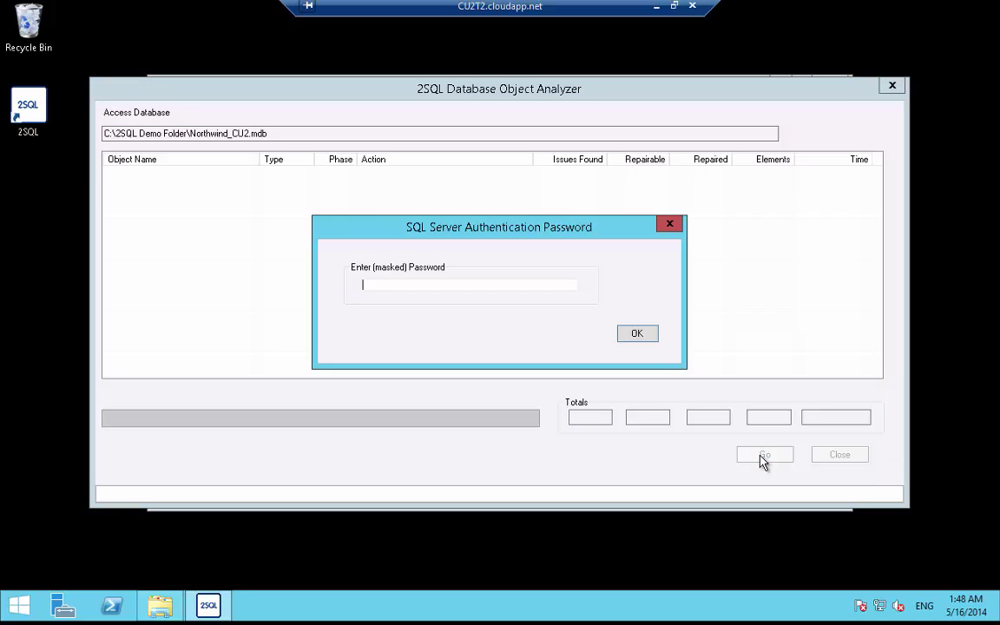
type("************")
left_click(640, 338)
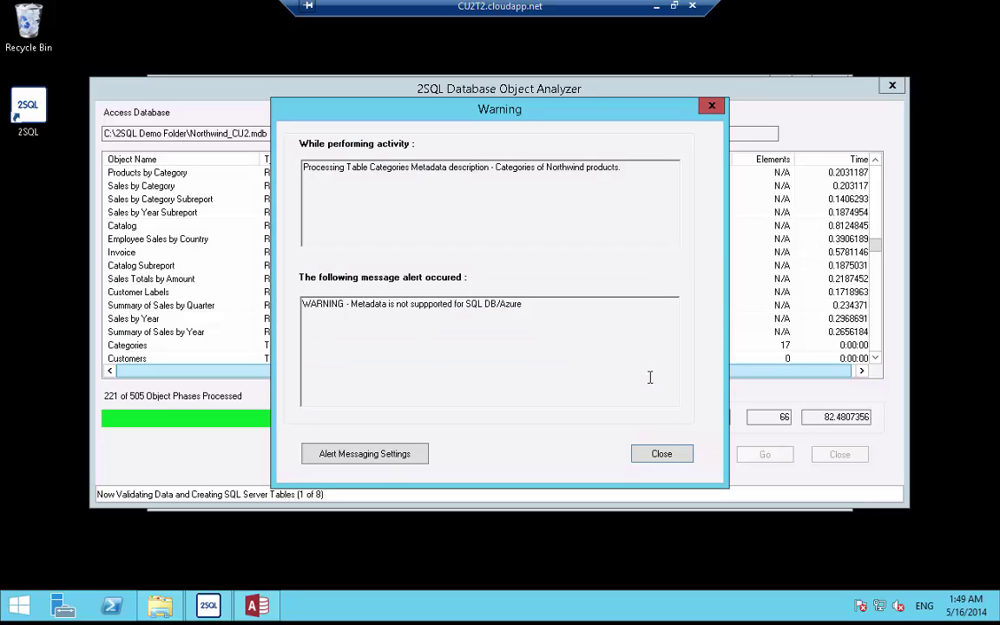
Turn off Warnings in the interactive alert messaging settings and dismiss the metadata warning to continue the conversion
left_click(379, 463)
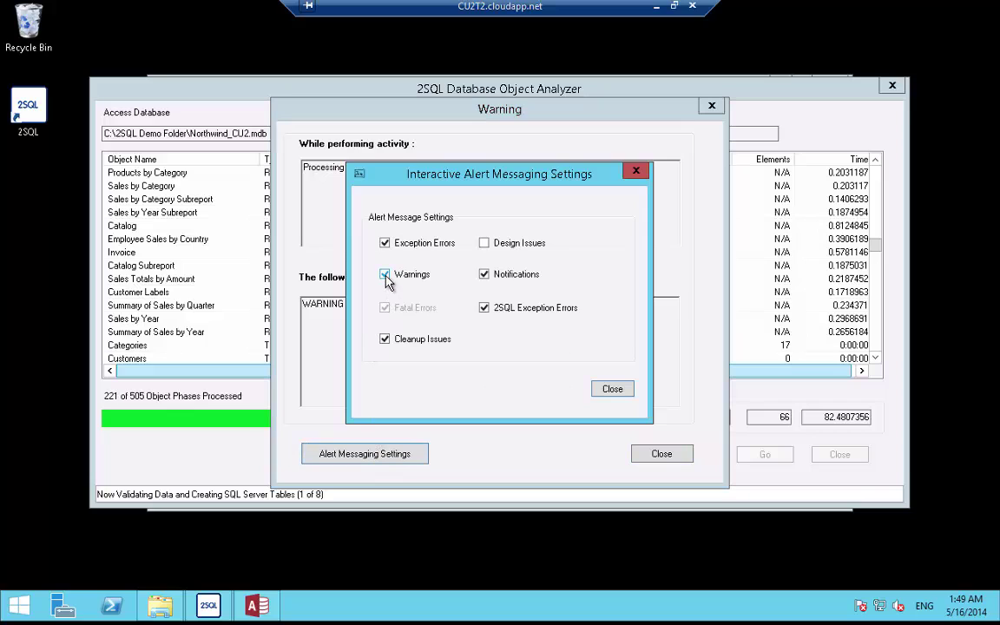
left_click(614, 390)
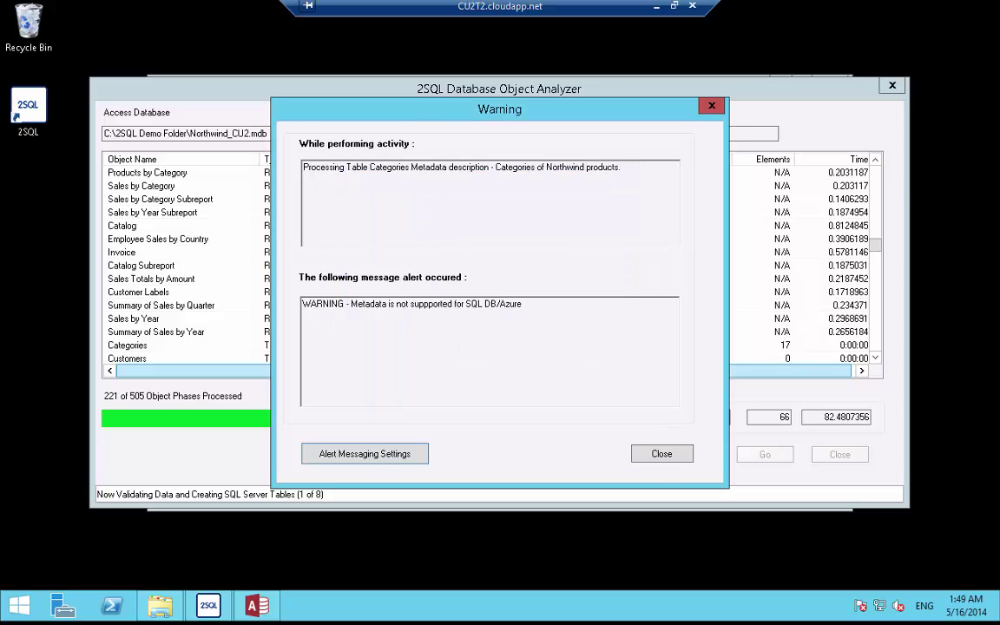
left_click(661, 454)
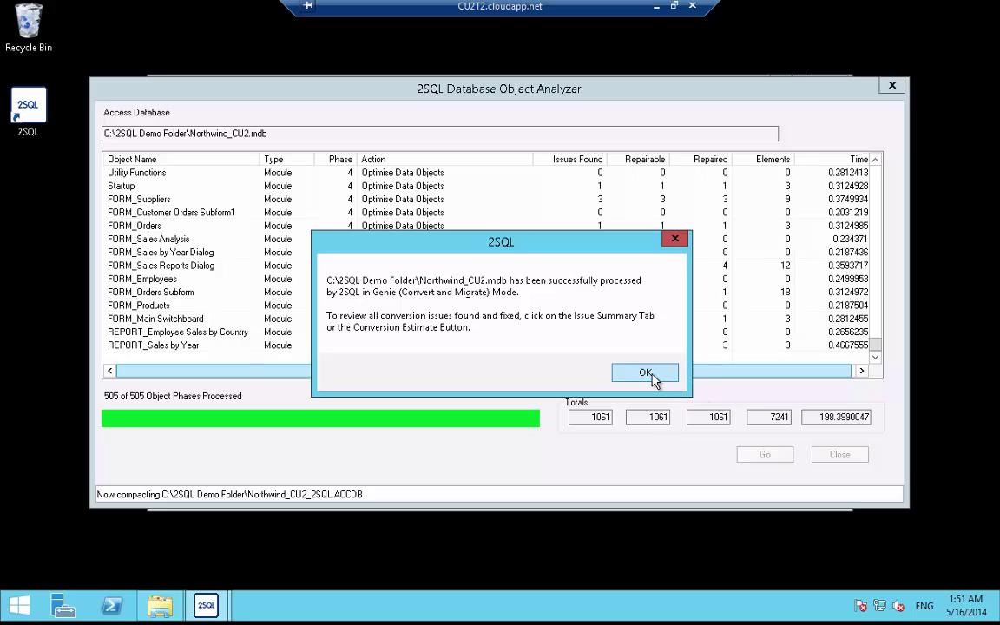
Close the finished Database Object Analyzer and the conversion estimate, and exit 2SQL
left_click(645, 373)
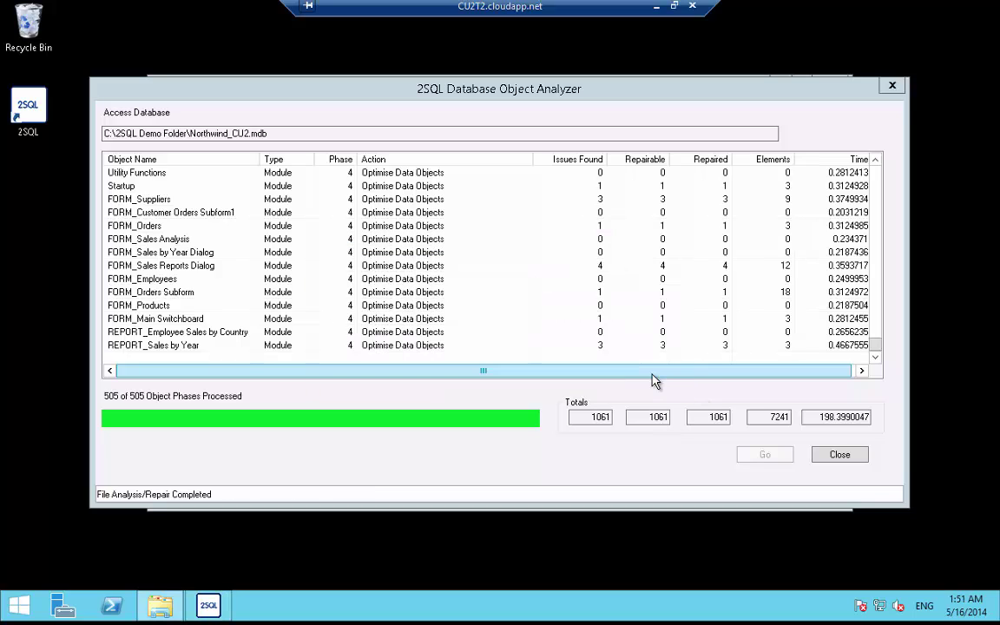
left_click(840, 455)
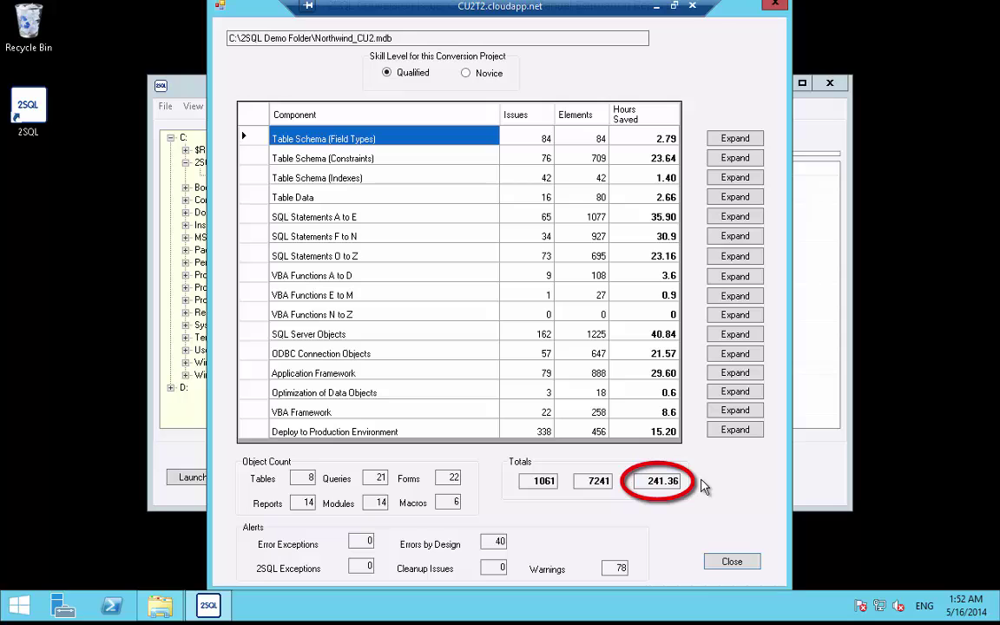
left_click(740, 565)
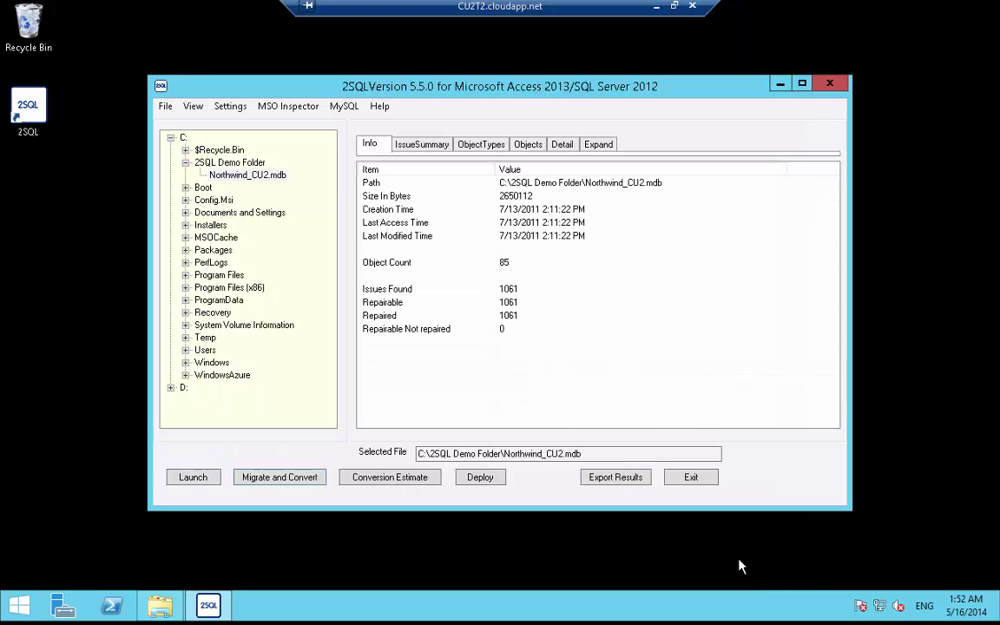
left_click(694, 478)
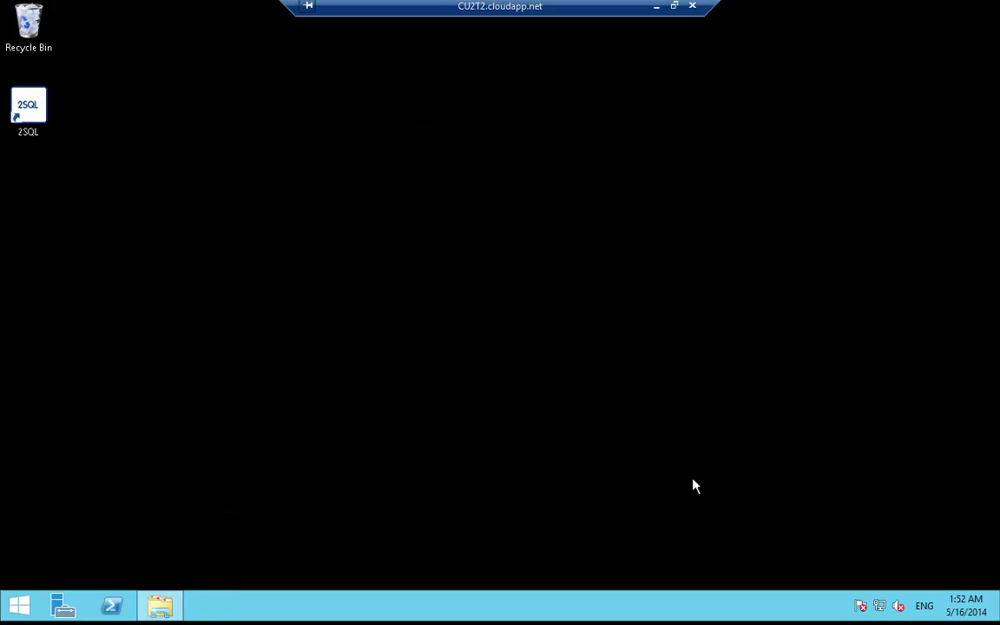
Open the converted Access database Northwind_CU2_2SQL from the 2SQL Demo Folder
left_click(159, 606)
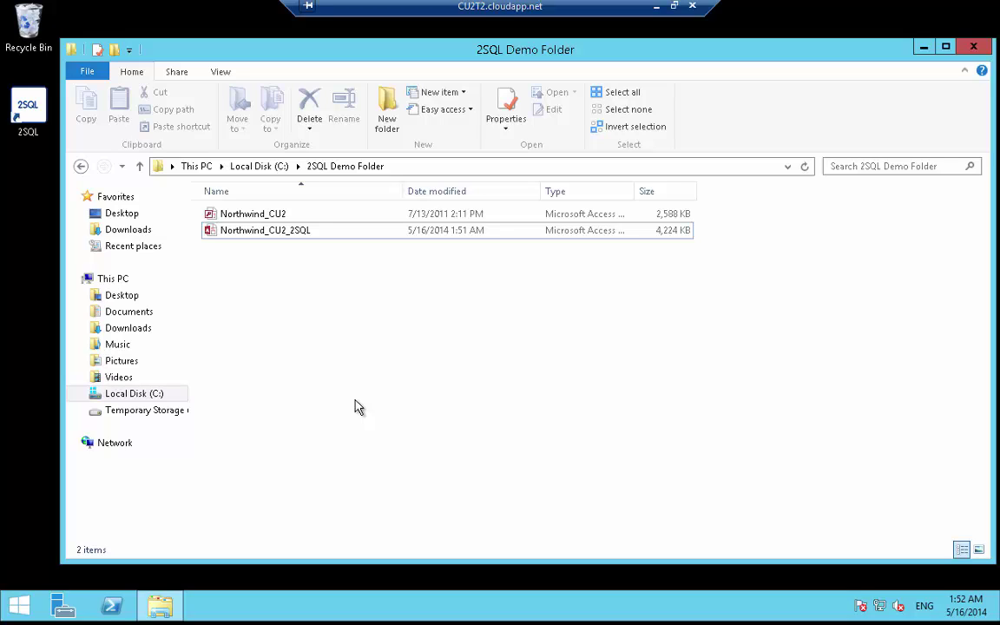
left_click(273, 236)
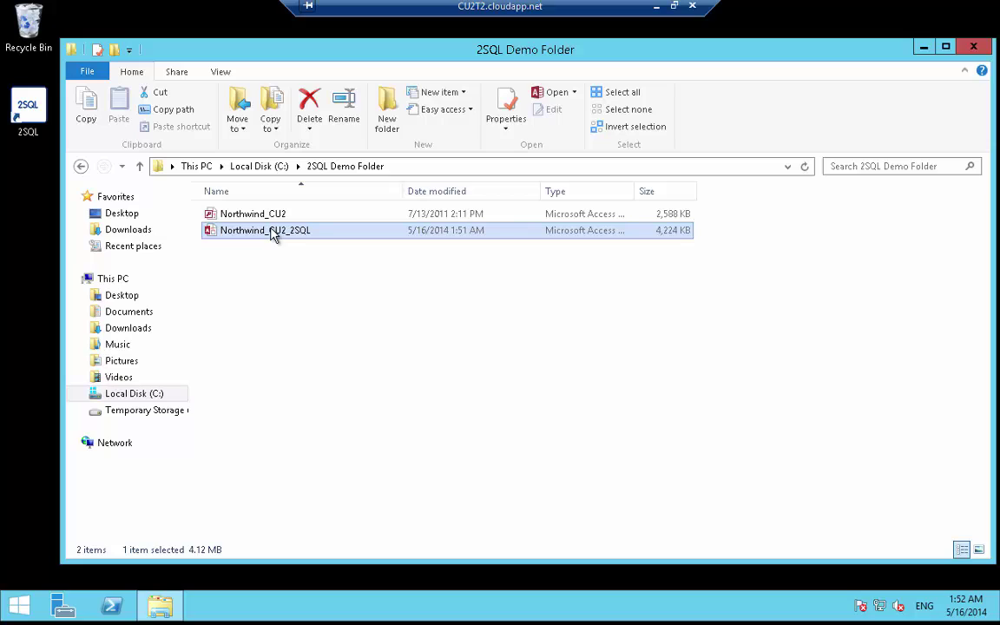
double_click(273, 234)
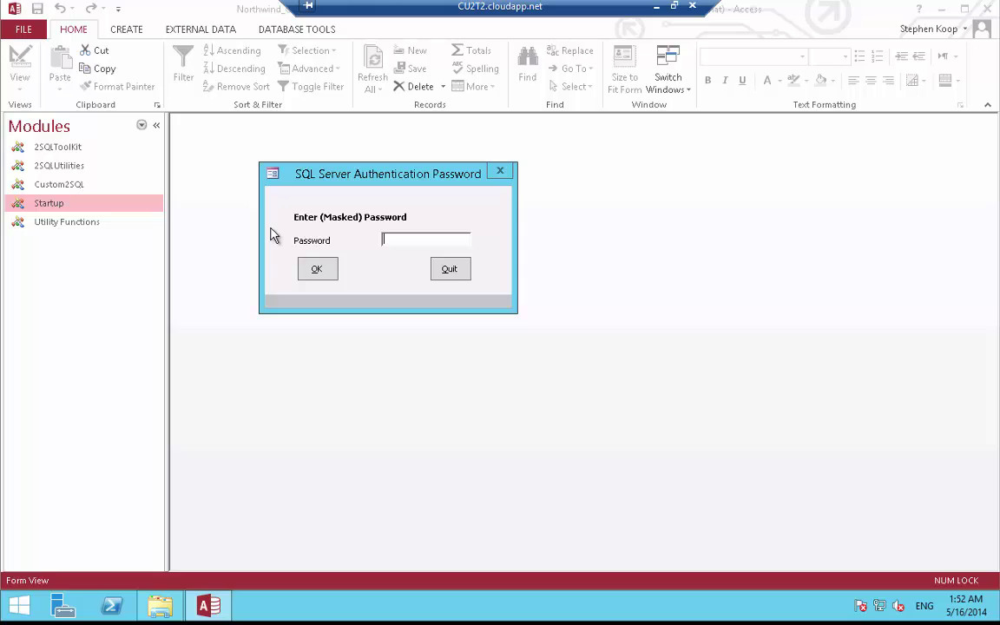
Enter the SQL Server authentication password and list the converted database's tables
type("************")
left_click(317, 269)
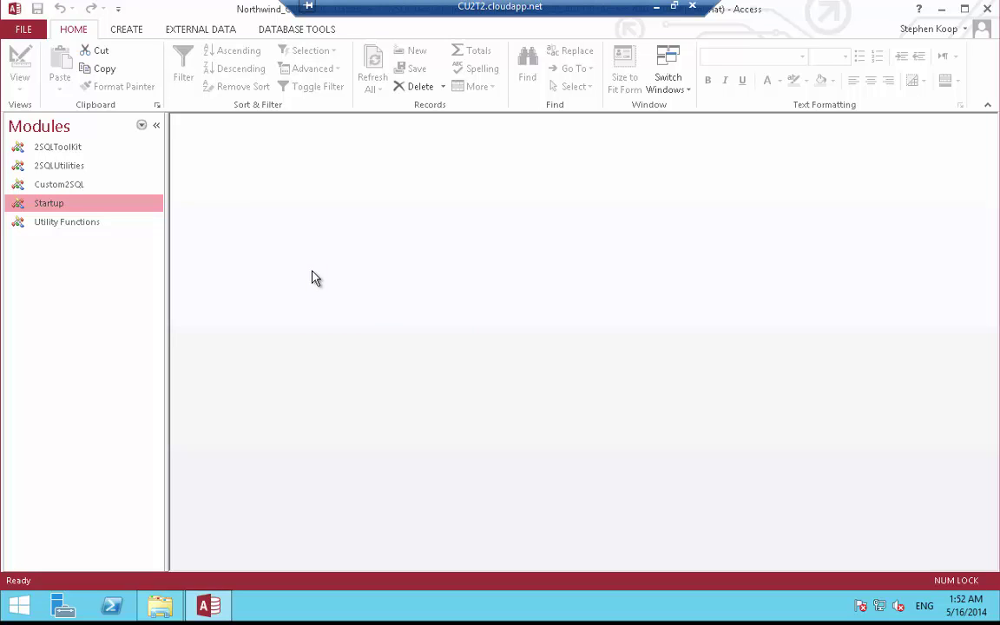
left_click(142, 125)
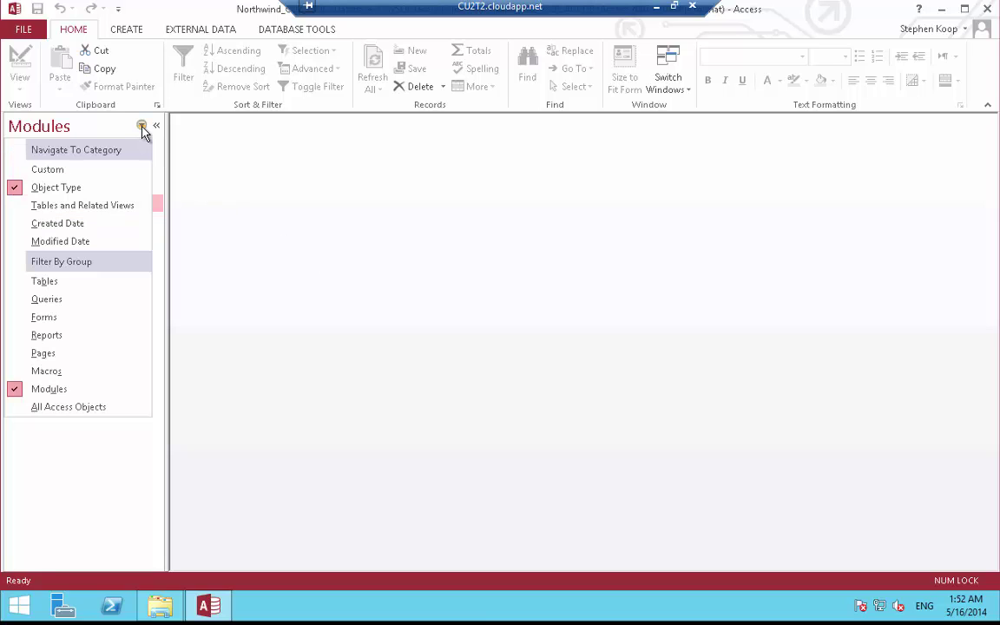
left_click(59, 283)
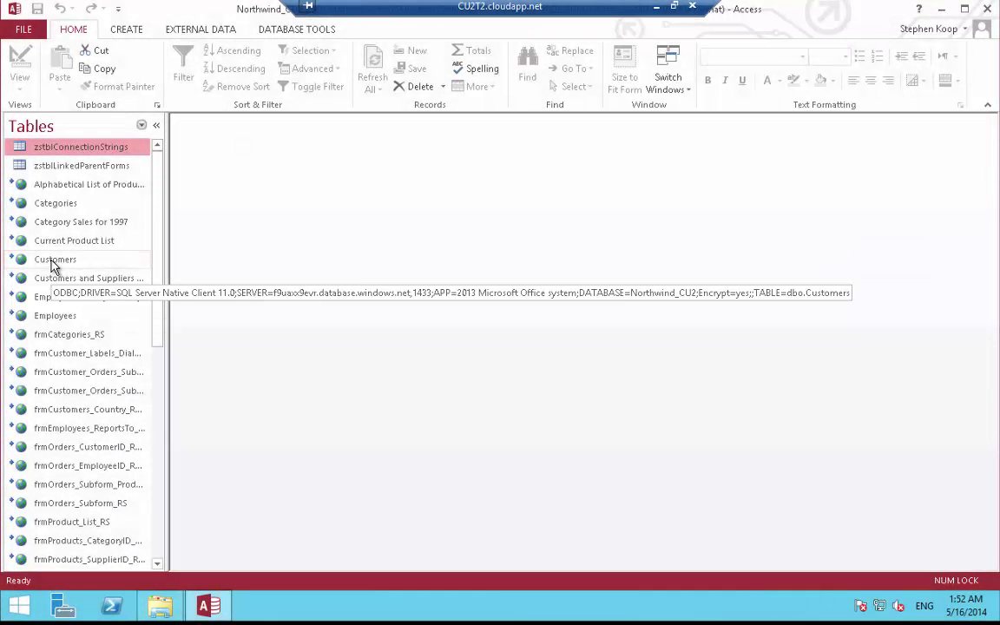
Open the linked Customers table, look through its records and close it
double_click(52, 262)
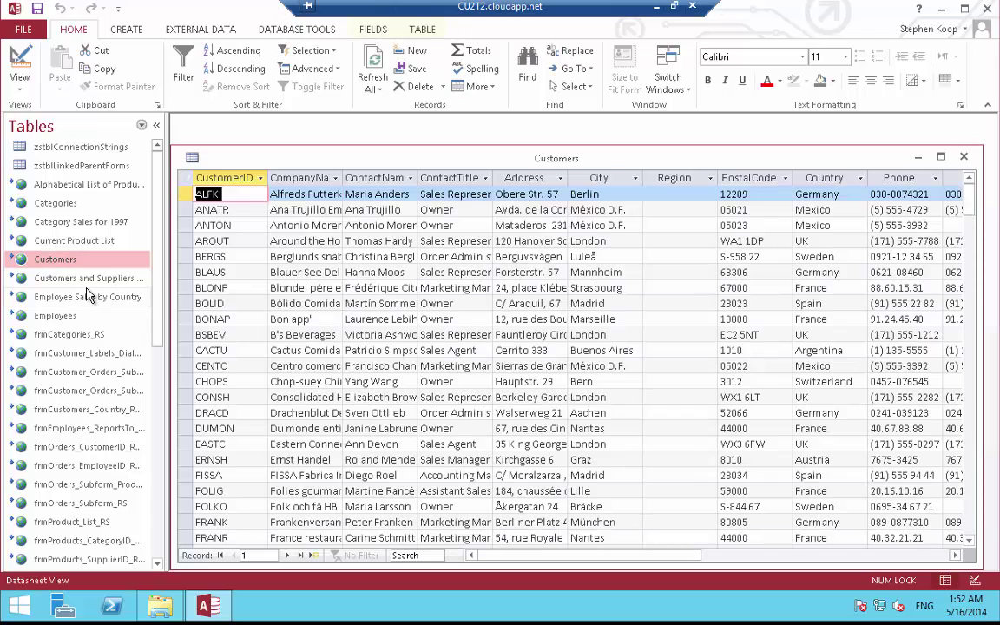
mouse_move(81, 285)
scroll(966, 216, "down", 7)
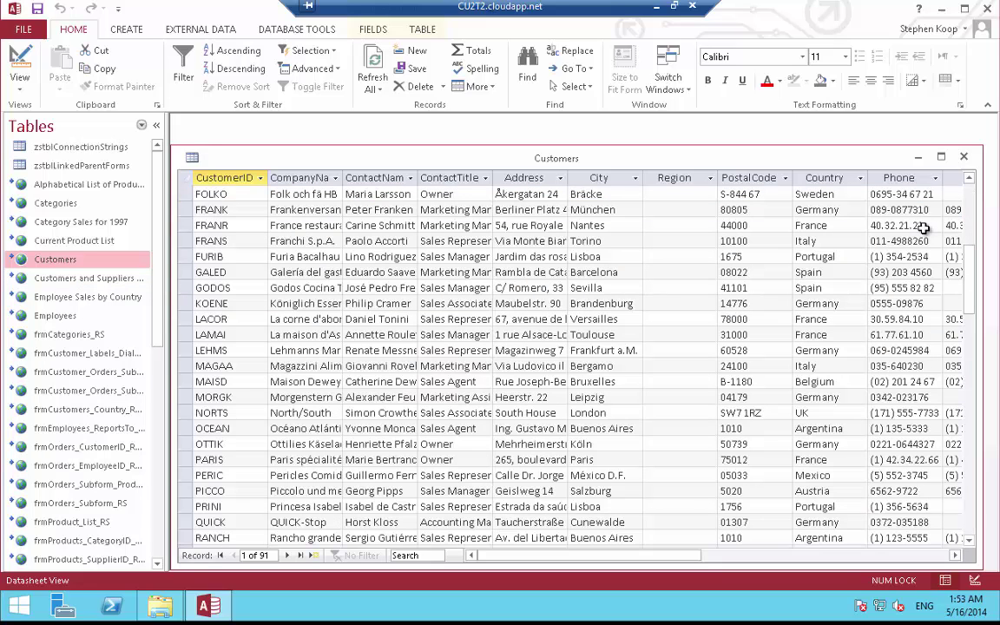
left_click(964, 157)
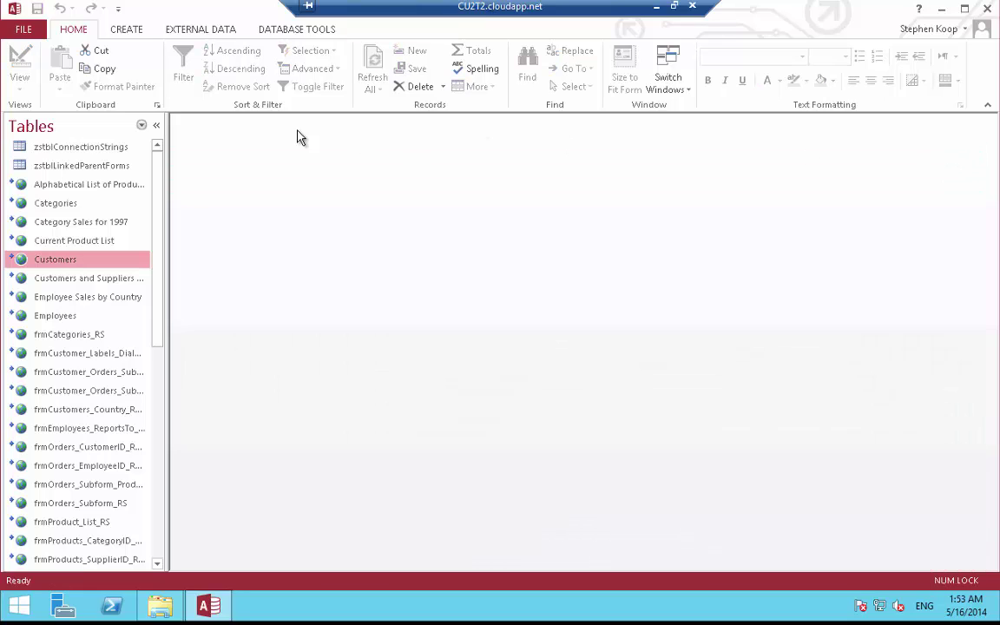
List the database's forms and open the Main Switchboard form
left_click(142, 126)
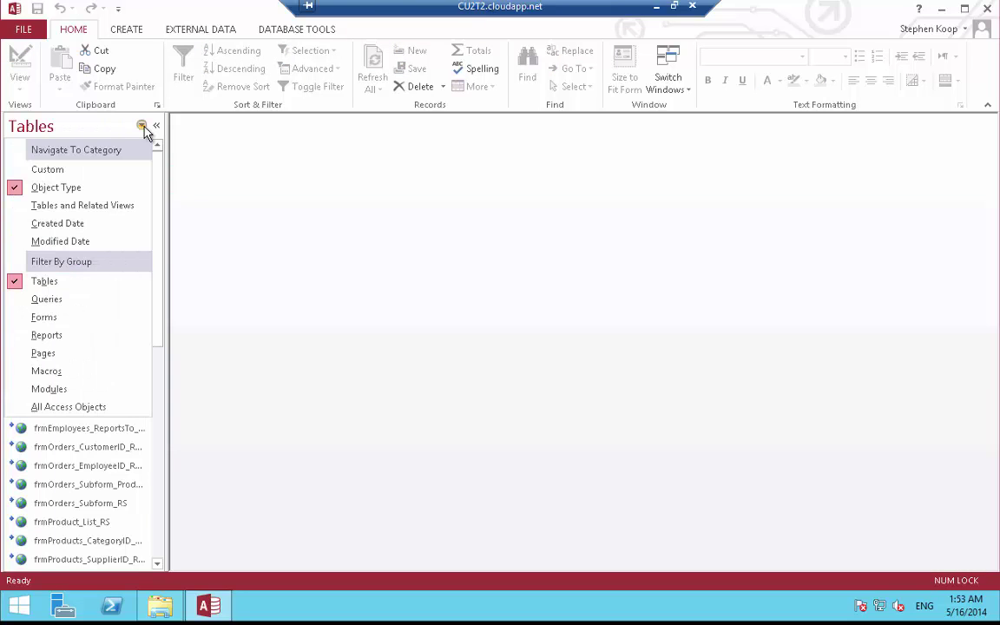
left_click(45, 318)
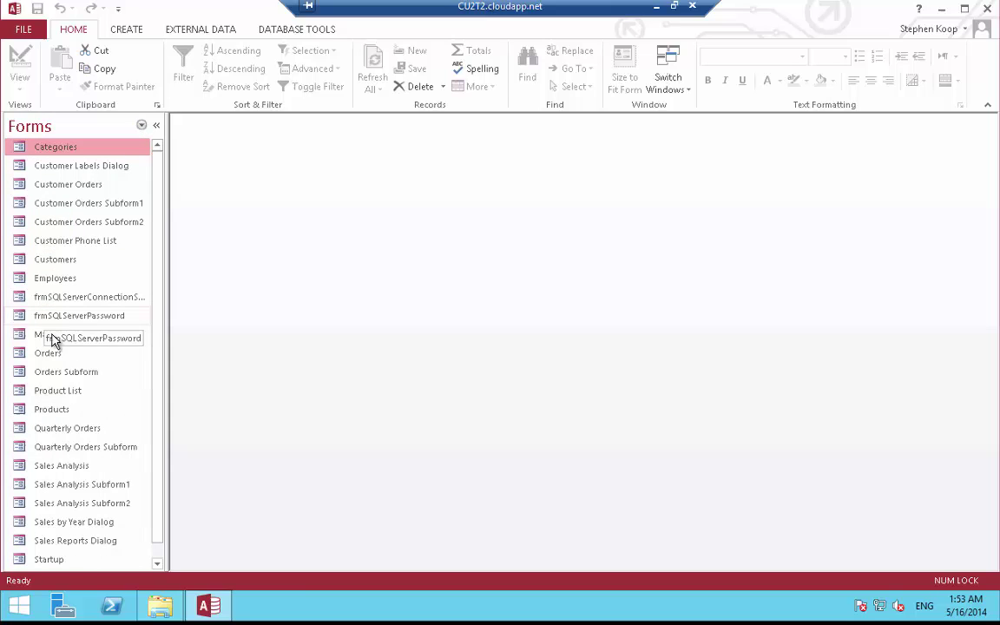
left_click(84, 342)
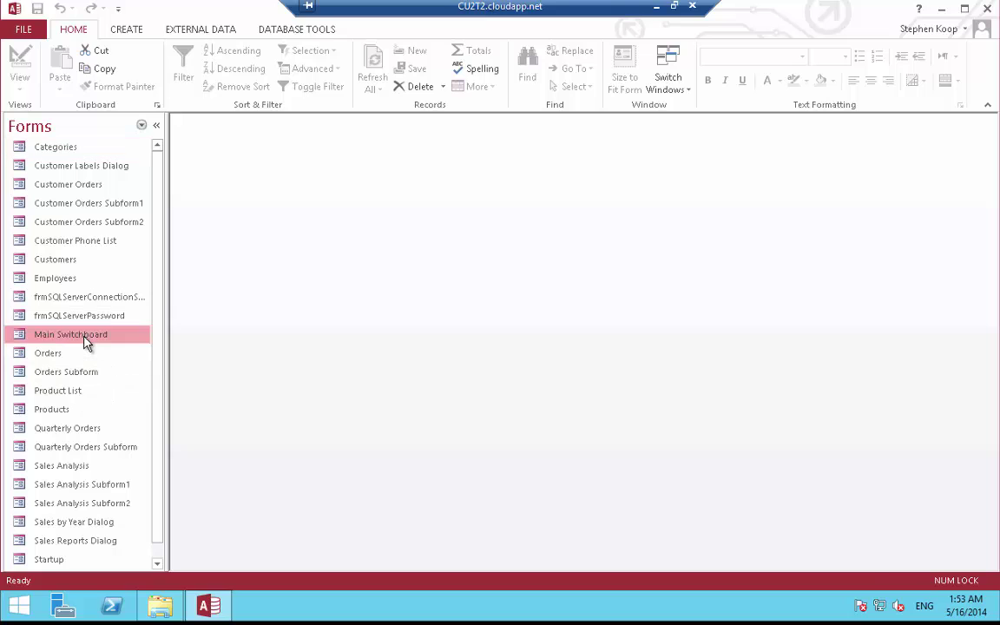
double_click(84, 342)
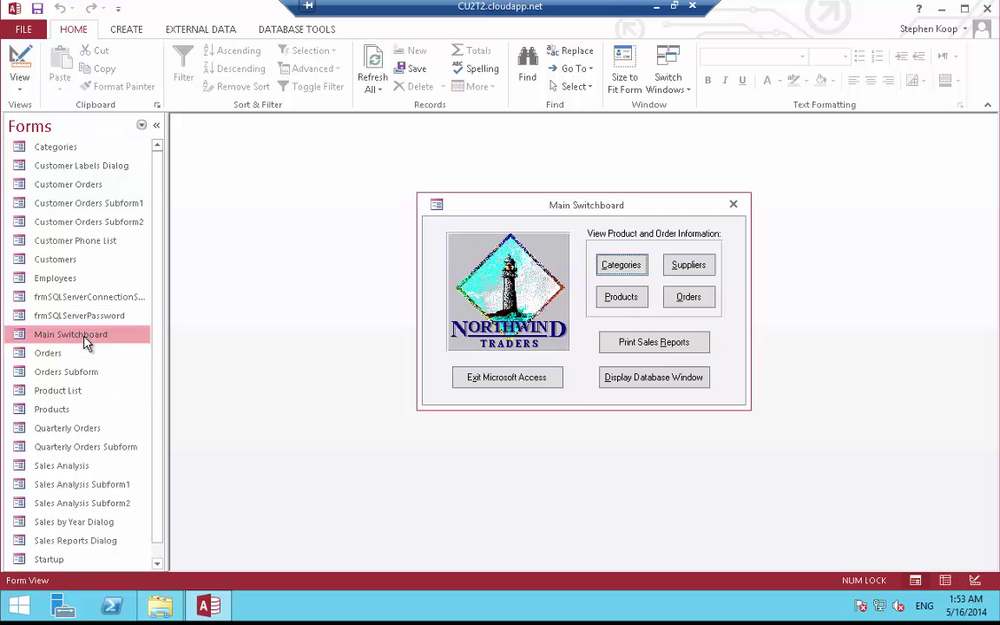
Open the Orders form from the Main Switchboard, browse forward to record 4 and close the form
left_click(693, 301)
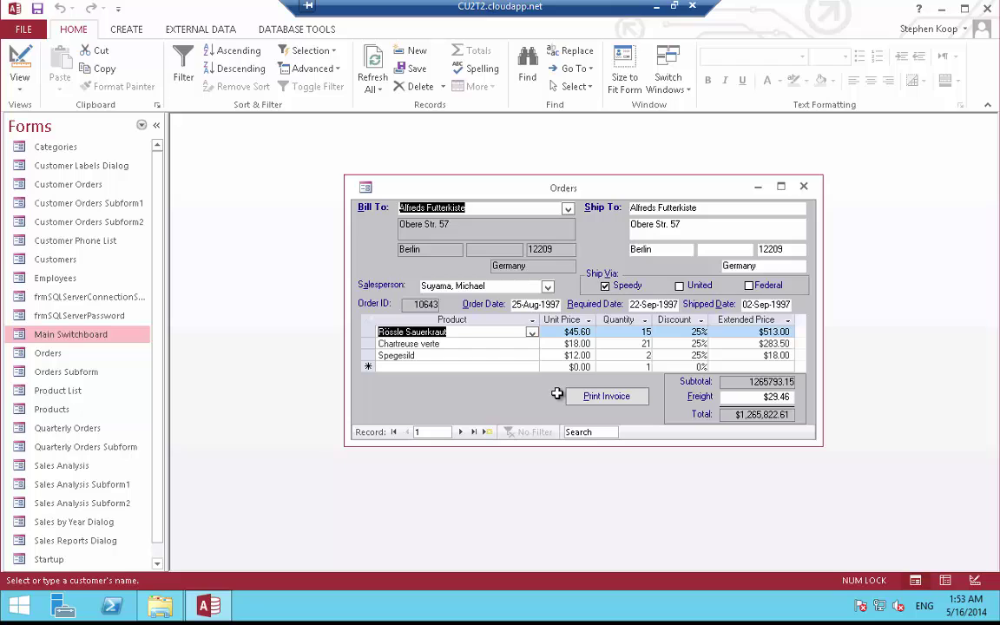
left_click(459, 432)
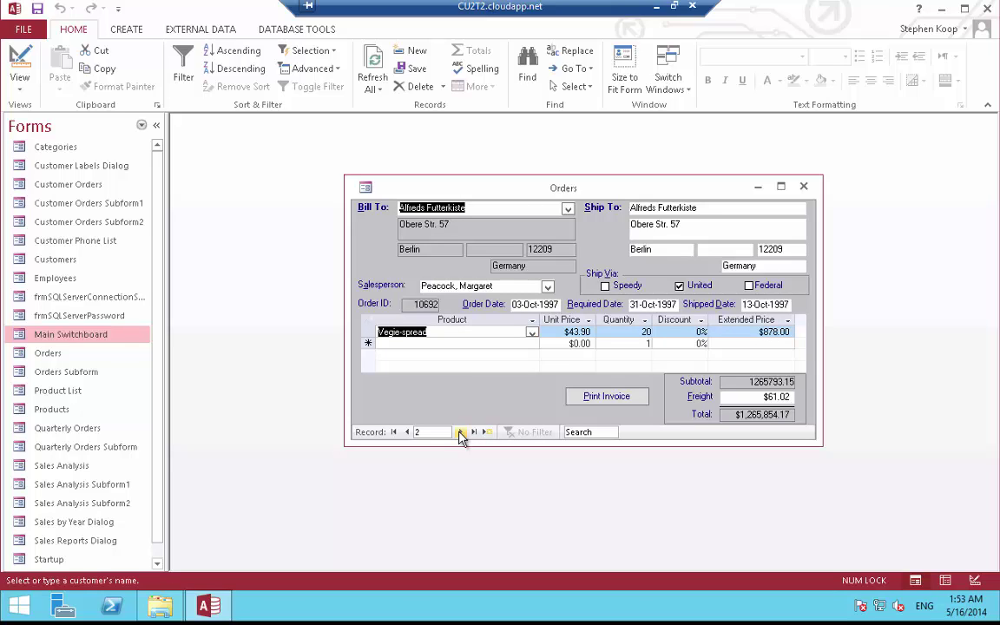
left_click(460, 431)
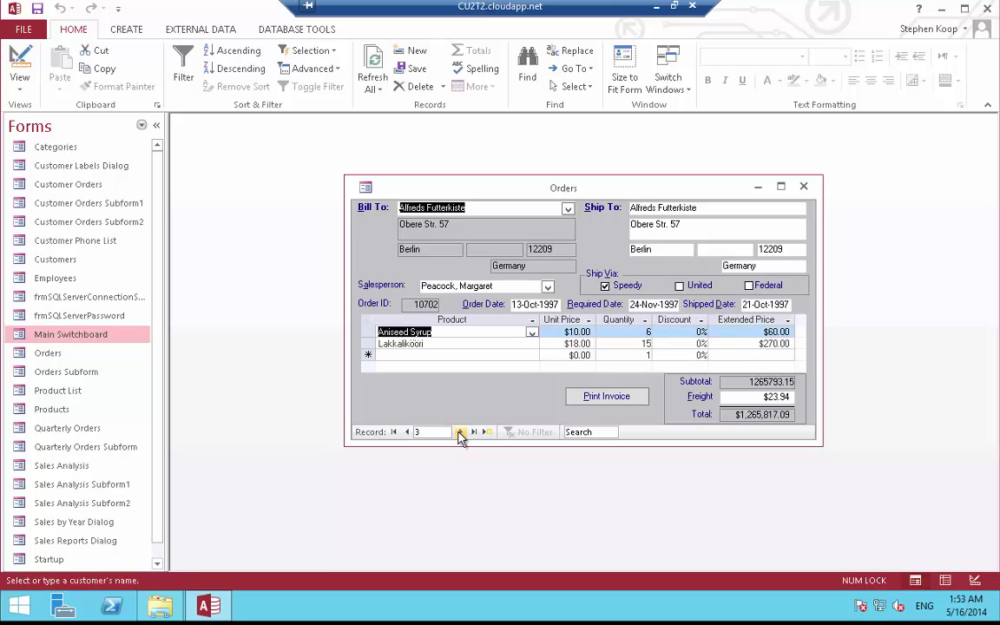
left_click(460, 431)
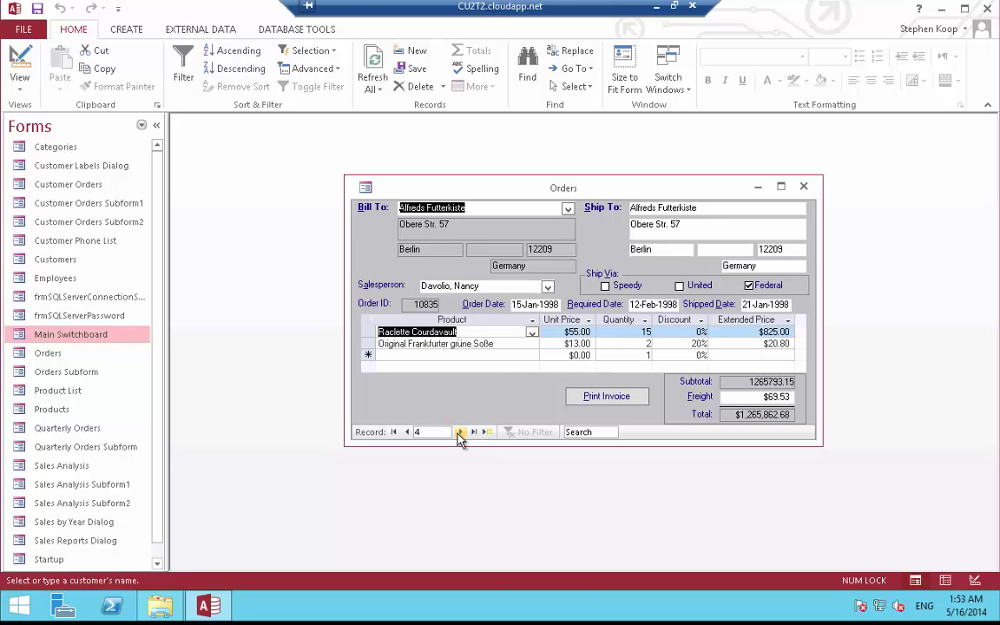
left_click(804, 186)
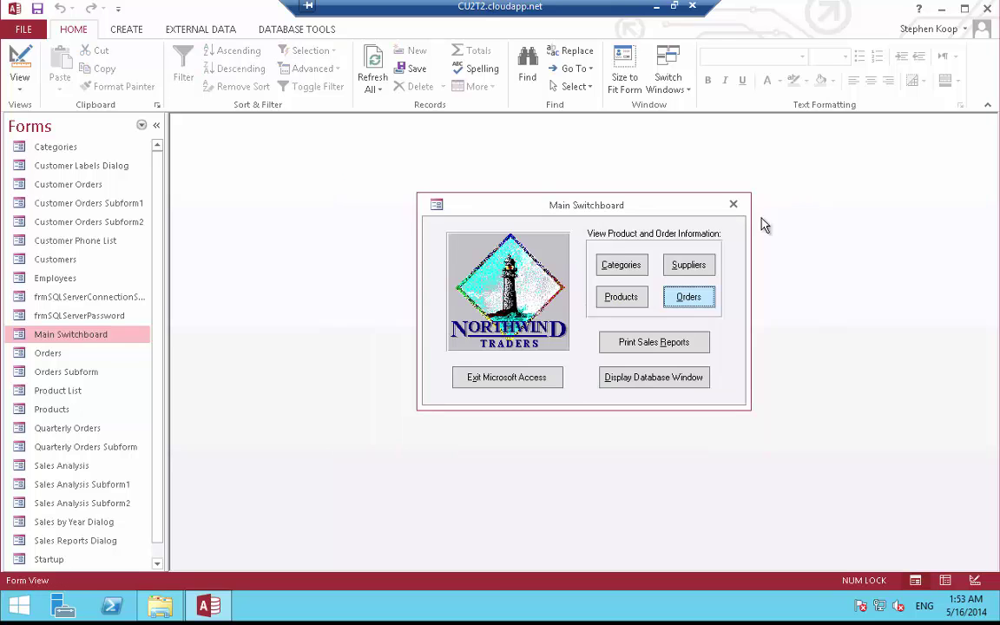
Close the Access database and copy the Northwind_CU2_2SQL file in the 2SQL Demo Folder
left_click(989, 11)
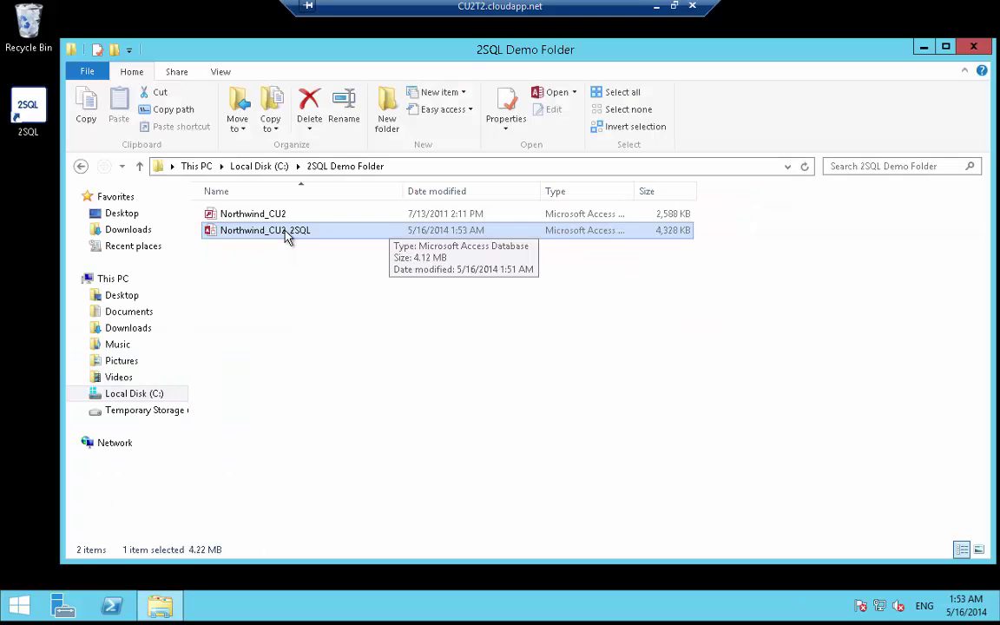
right_click(286, 235)
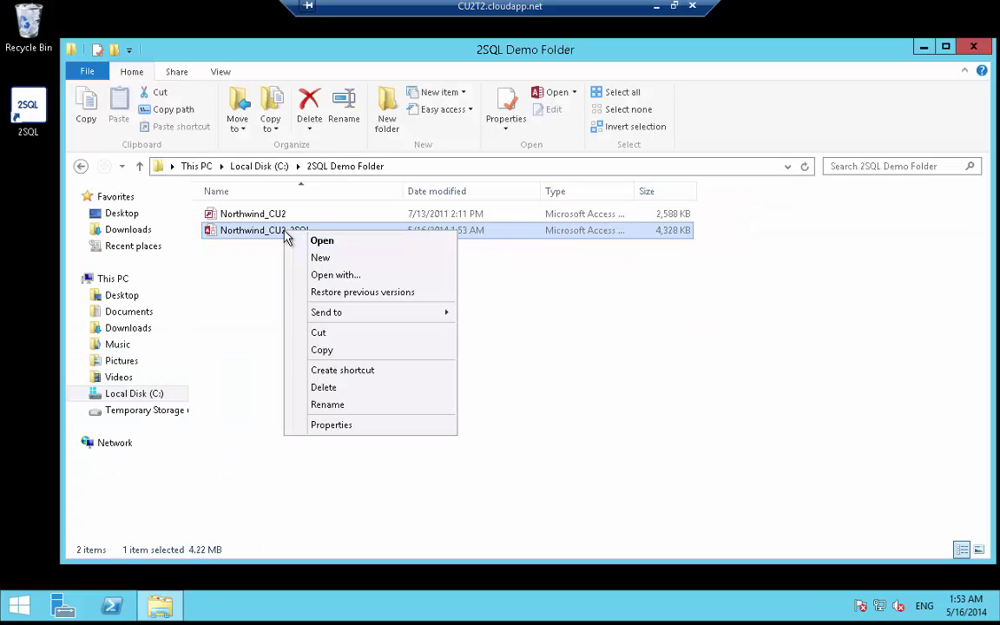
left_click(322, 351)
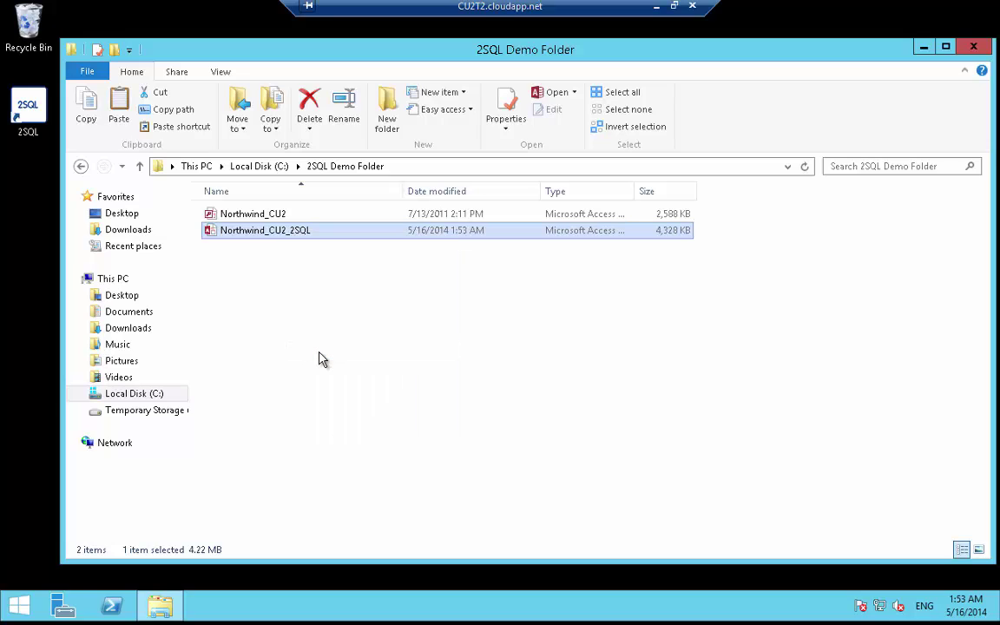
Switch to the local computer, dismissing the Remote Desktop message, and paste the copied database into the local C:\2SQL Demo Folder
left_click(656, 7)
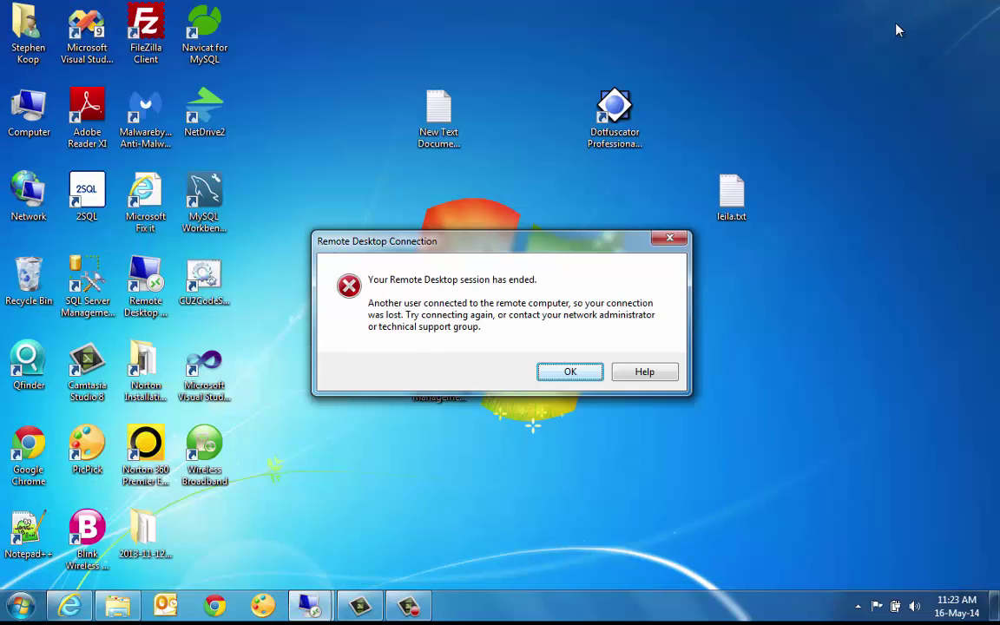
left_click(574, 375)
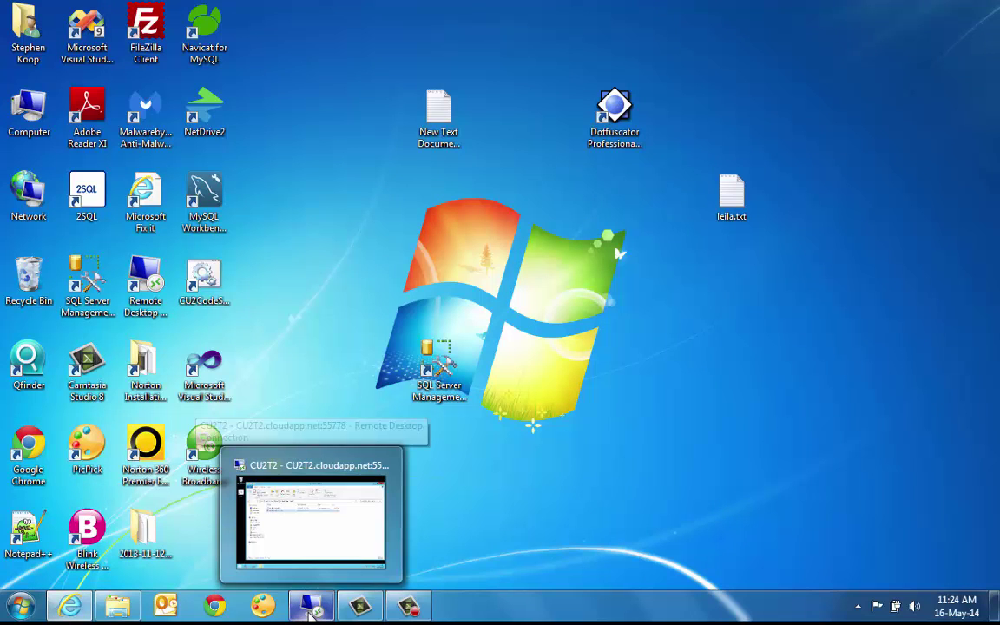
left_click(118, 605)
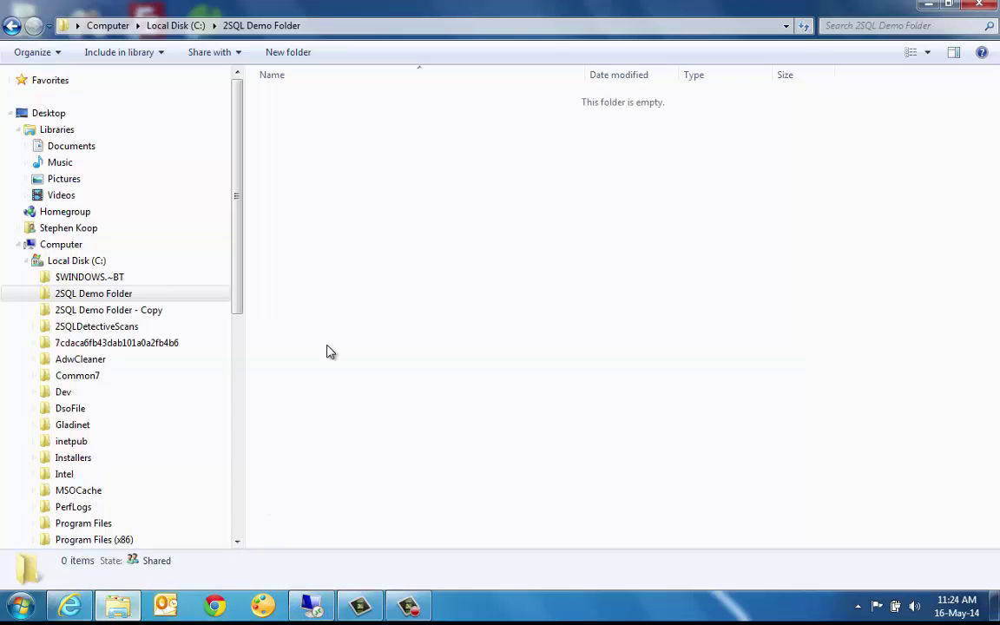
right_click(347, 107)
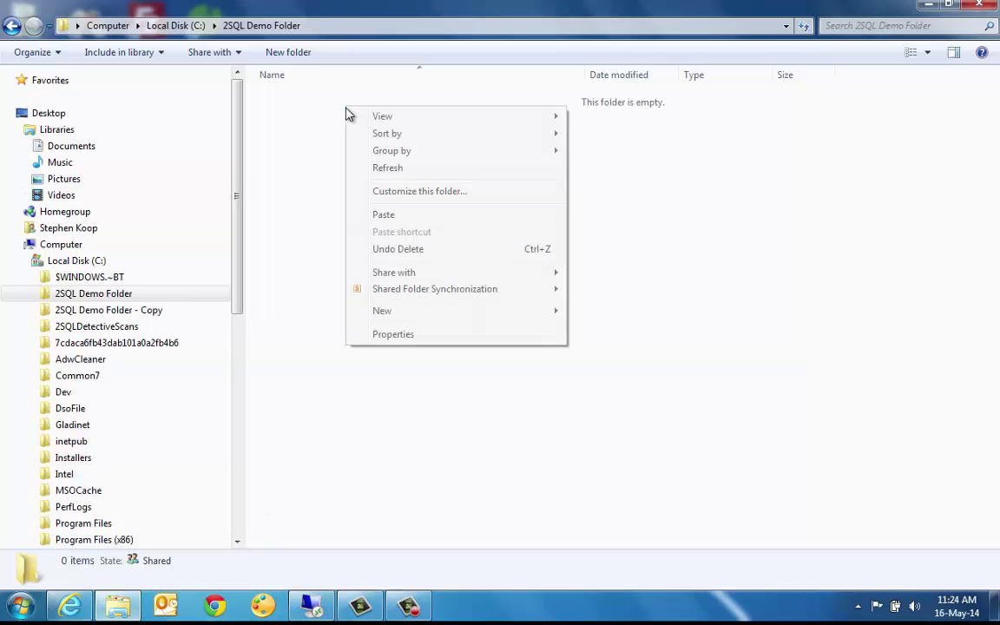
left_click(386, 214)
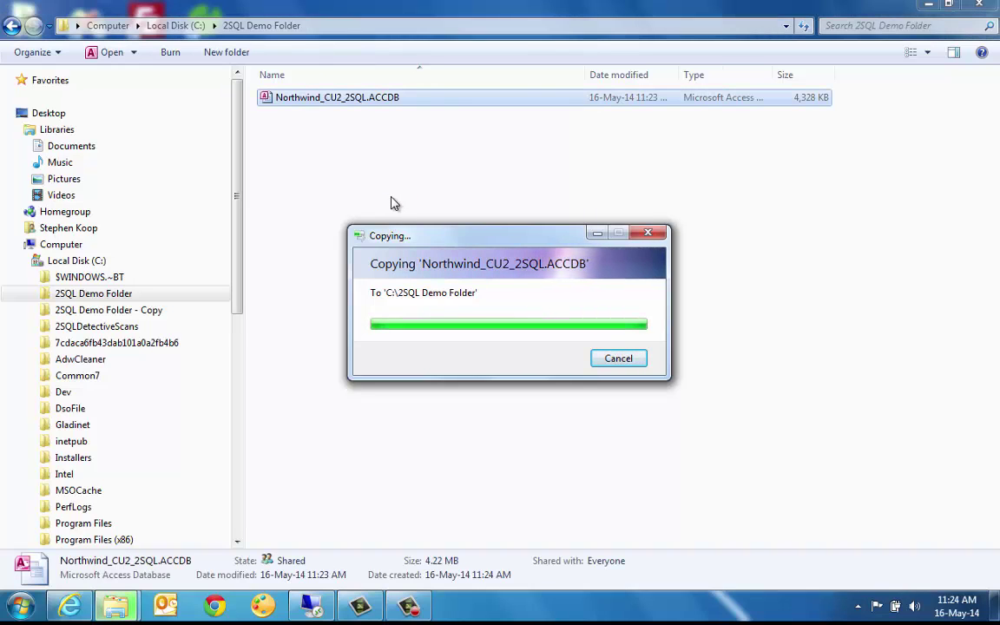
Open the local copy of Northwind_CU2_2SQL.ACCDB and enter the SQL Server authentication password
double_click(322, 106)
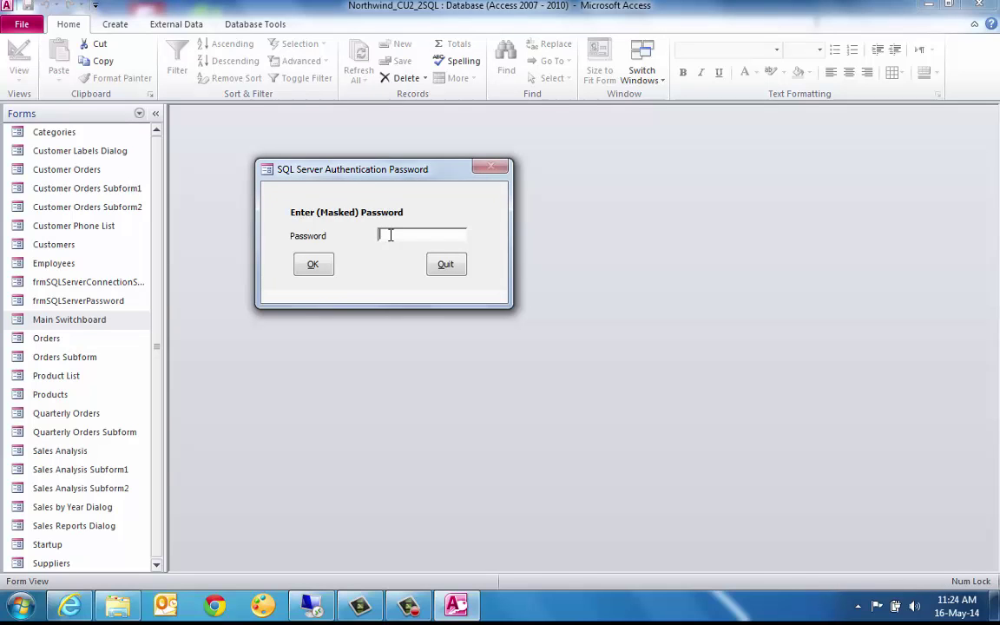
key("Caps_Lock")
key("Caps_Lock")
type("************")
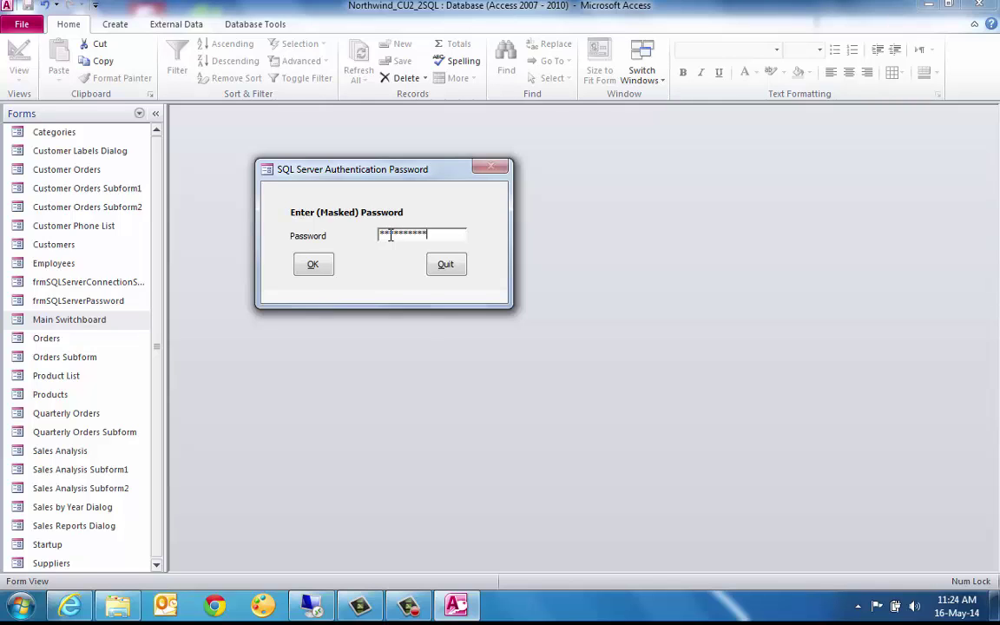
left_click(315, 266)
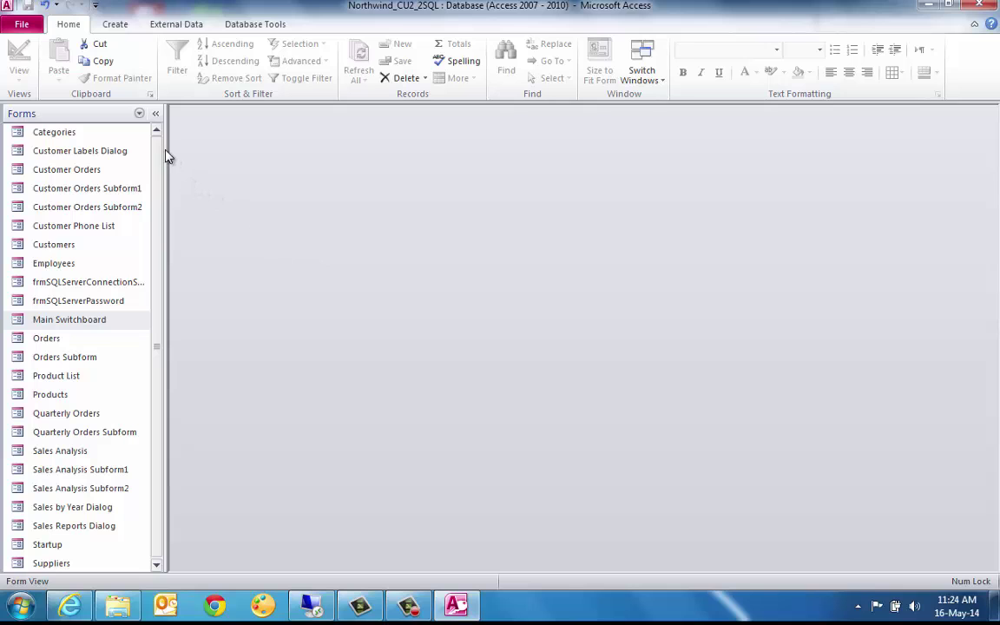
List the local front end's tables, examine the linked Customers table's connection and records, and close the table
left_click(139, 114)
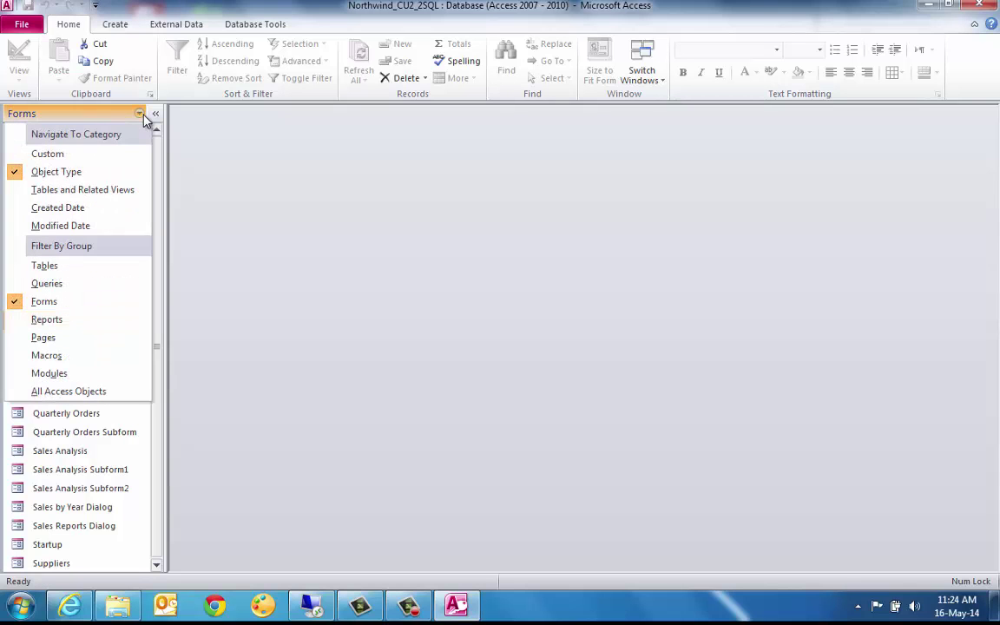
left_click(44, 267)
mouse_move(50, 251)
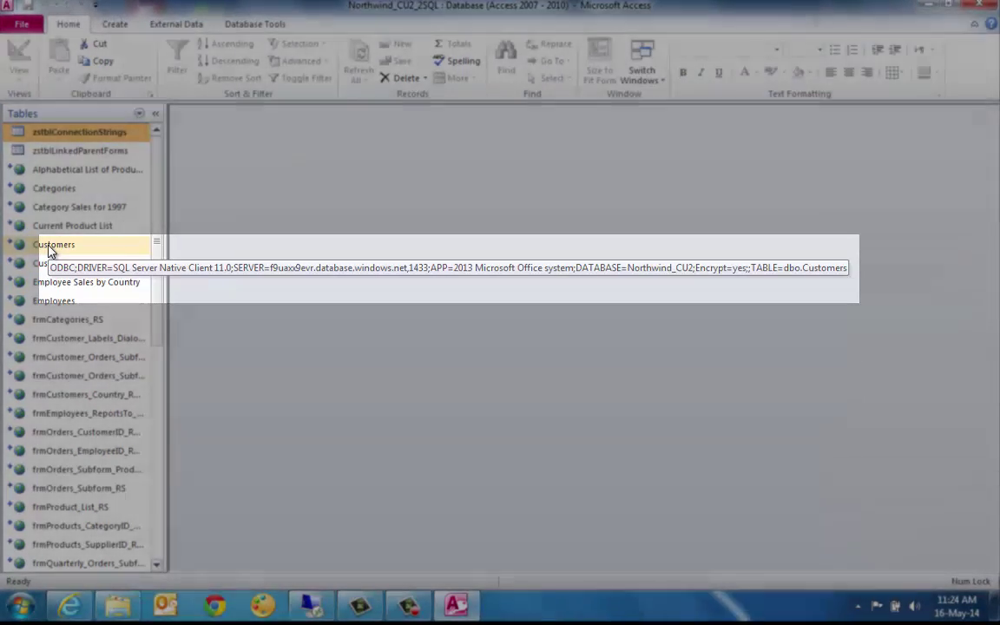
left_click(48, 247)
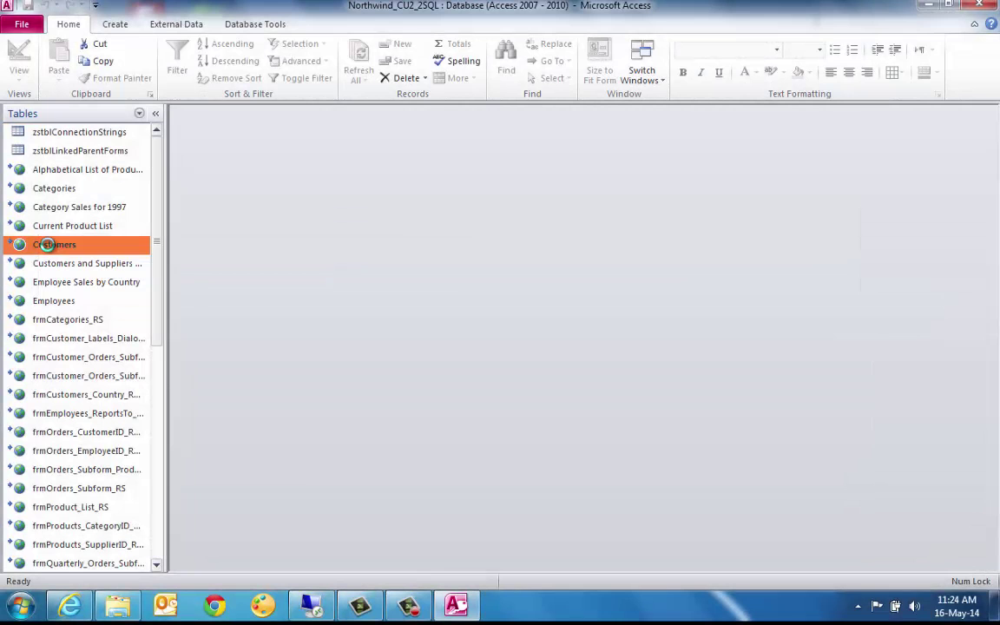
double_click(49, 245)
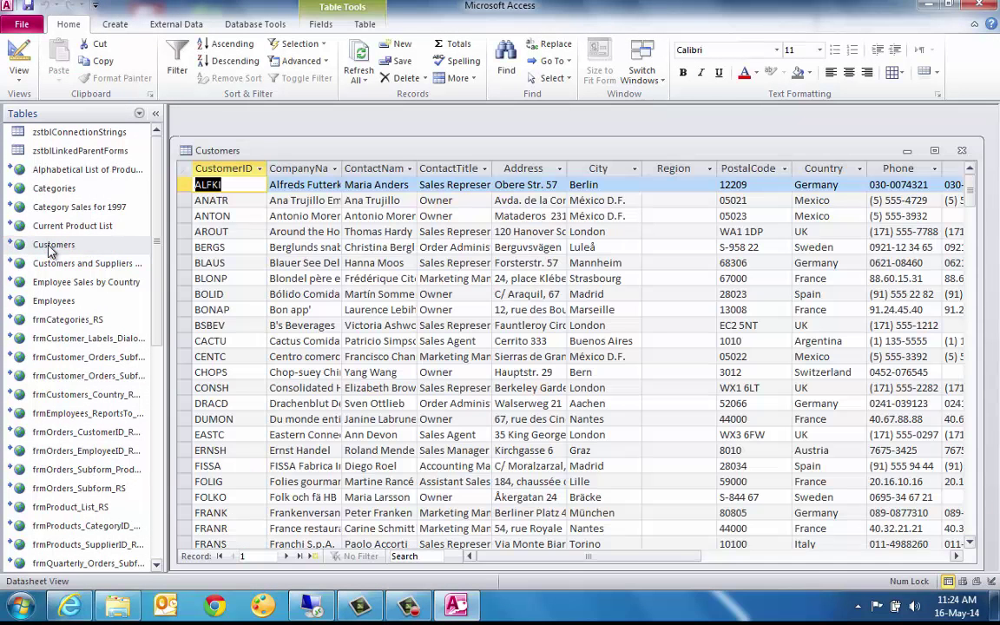
left_click_drag(973, 193, 976, 270)
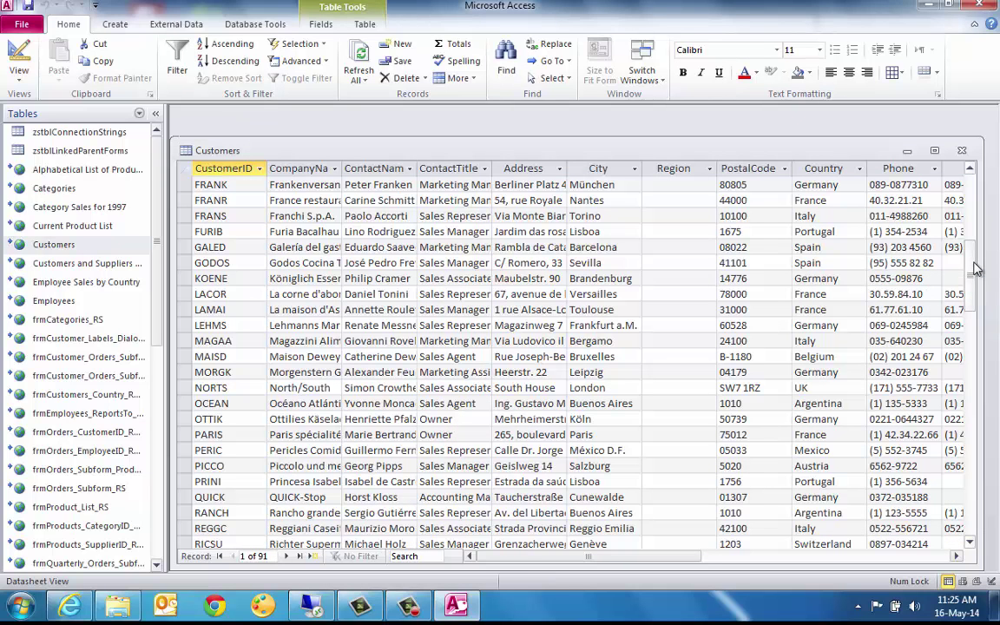
left_click(963, 151)
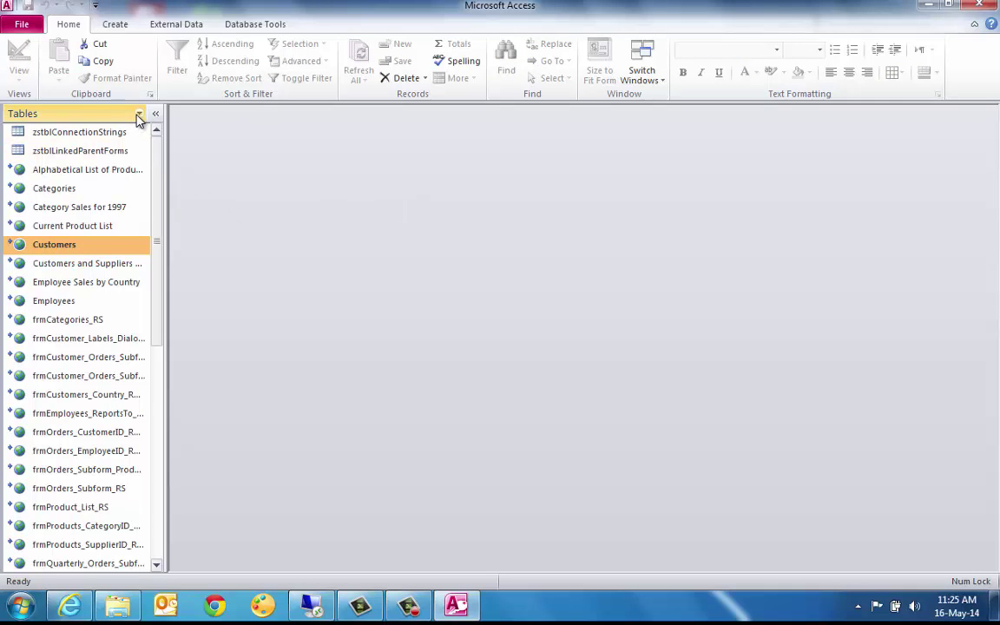
List the forms in the local front end and open the Main Switchboard
left_click(137, 116)
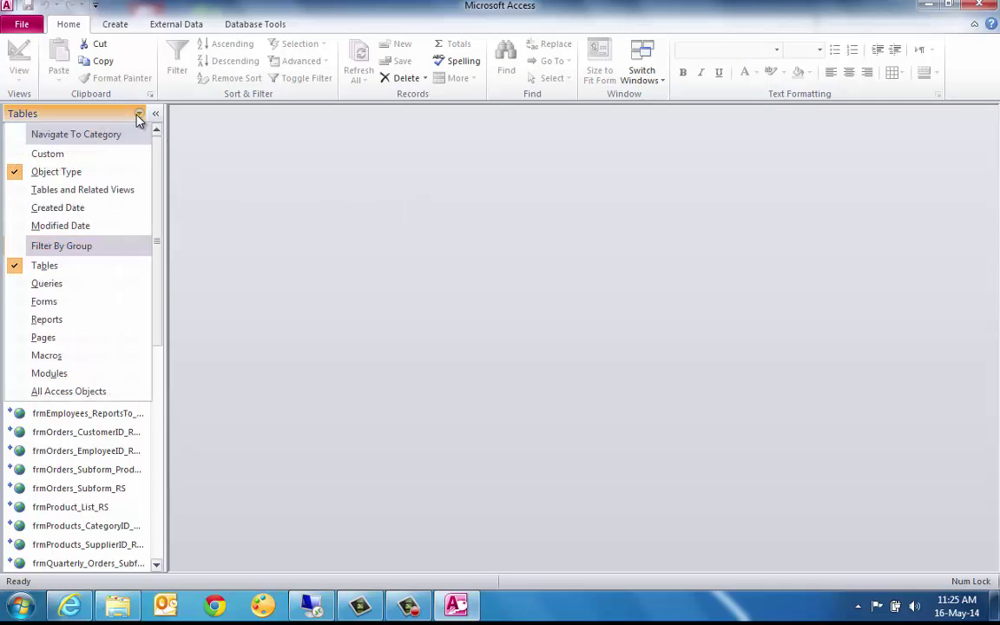
left_click(45, 303)
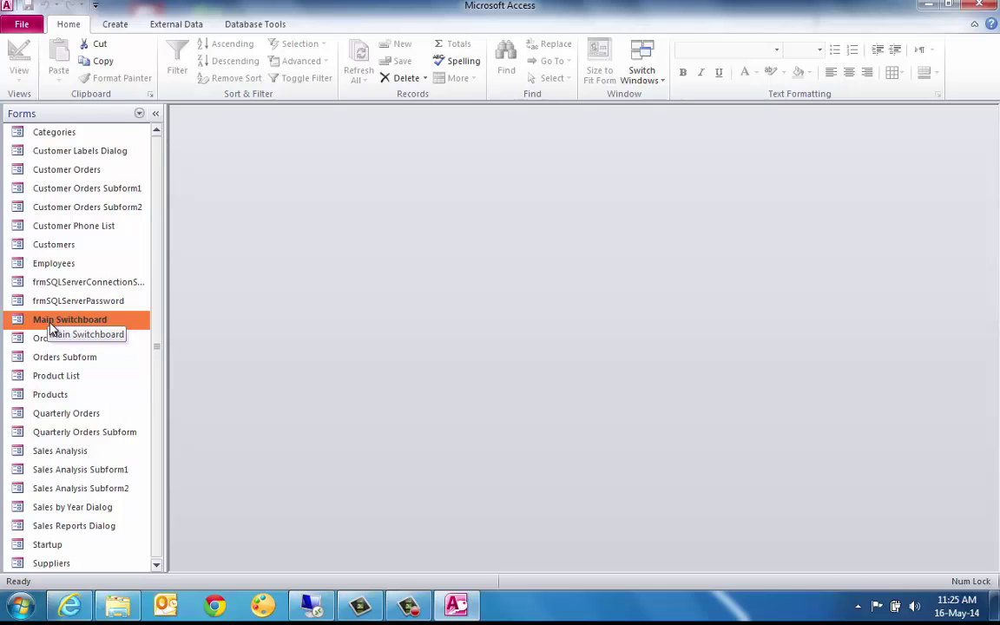
double_click(50, 321)
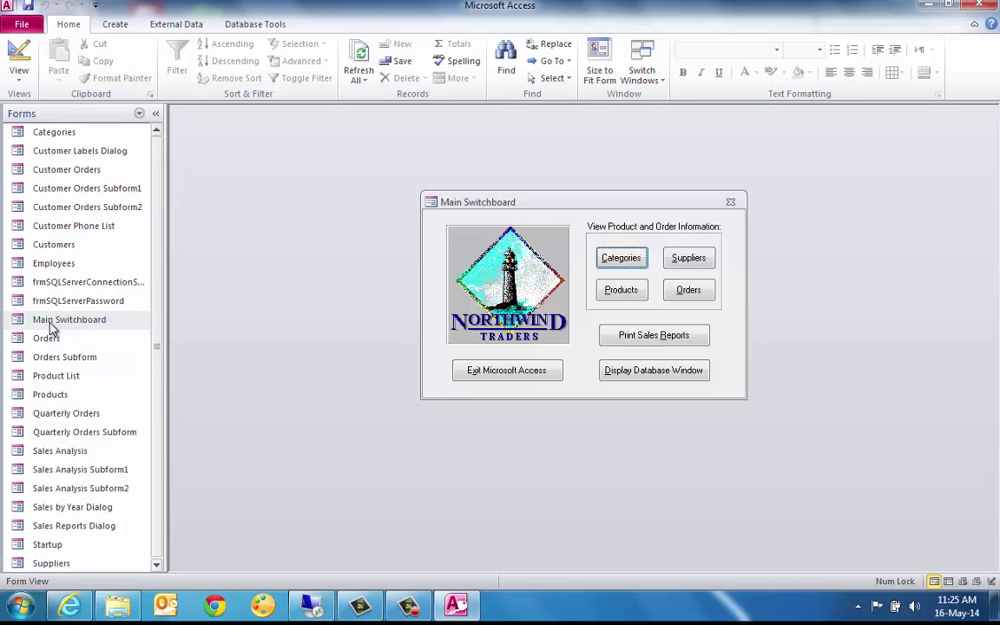
Open the Orders form from the Main Switchboard and browse forward from record 1 to record 4
left_click(690, 290)
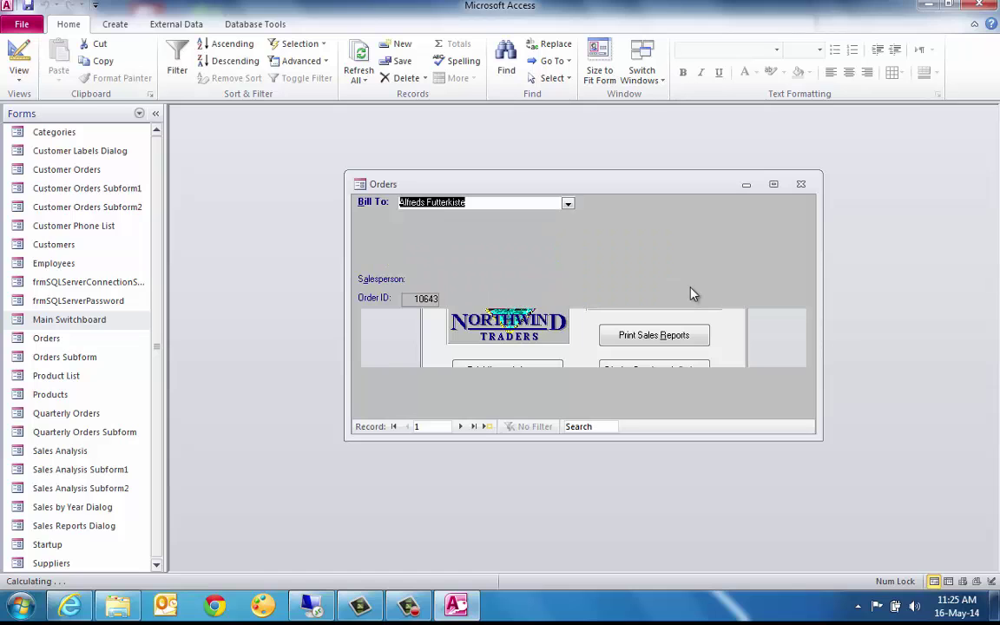
left_click(463, 426)
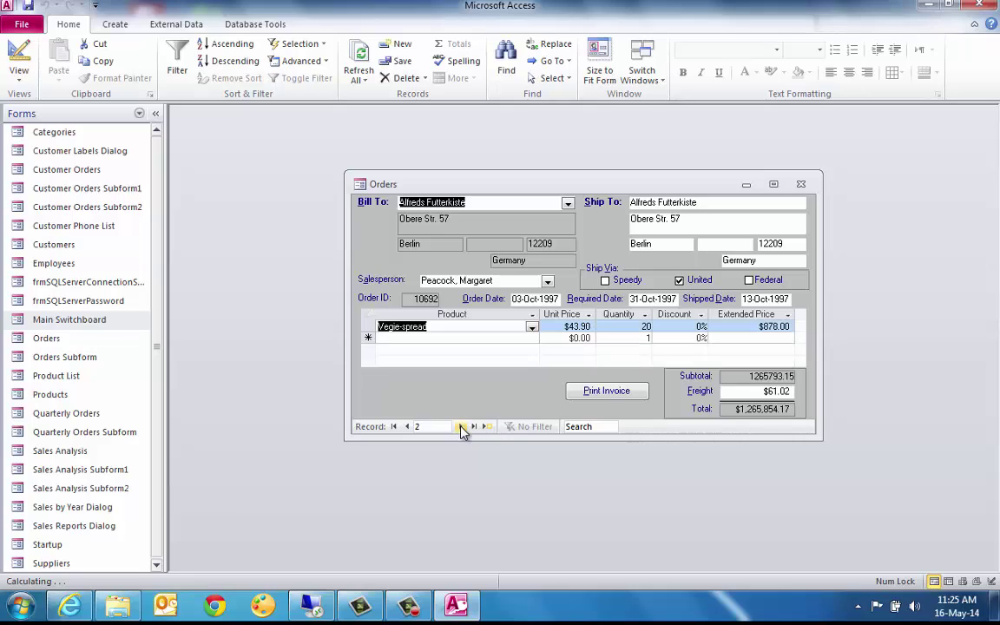
left_click(461, 426)
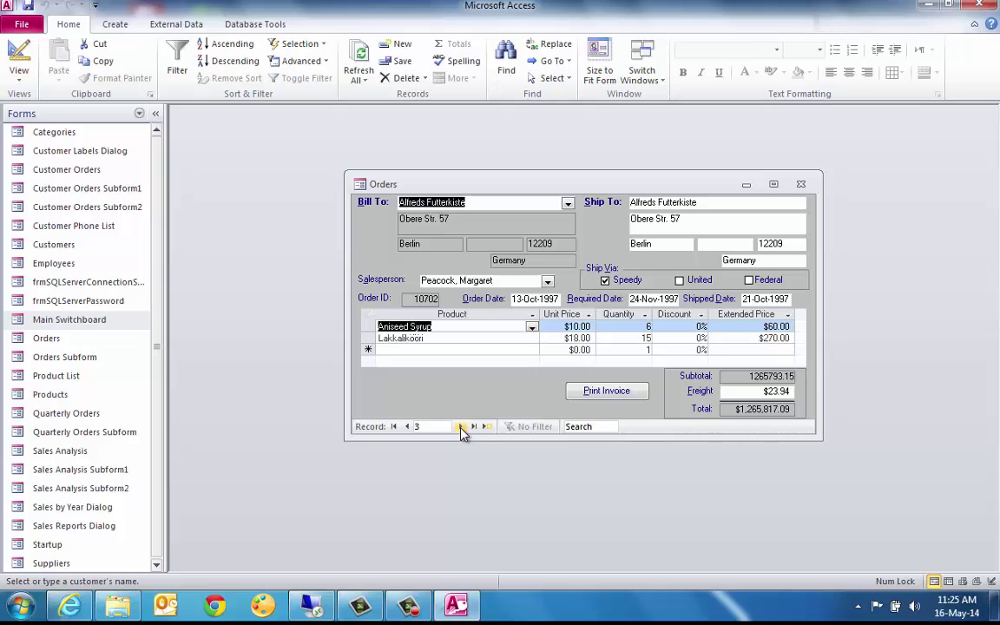
left_click(461, 427)
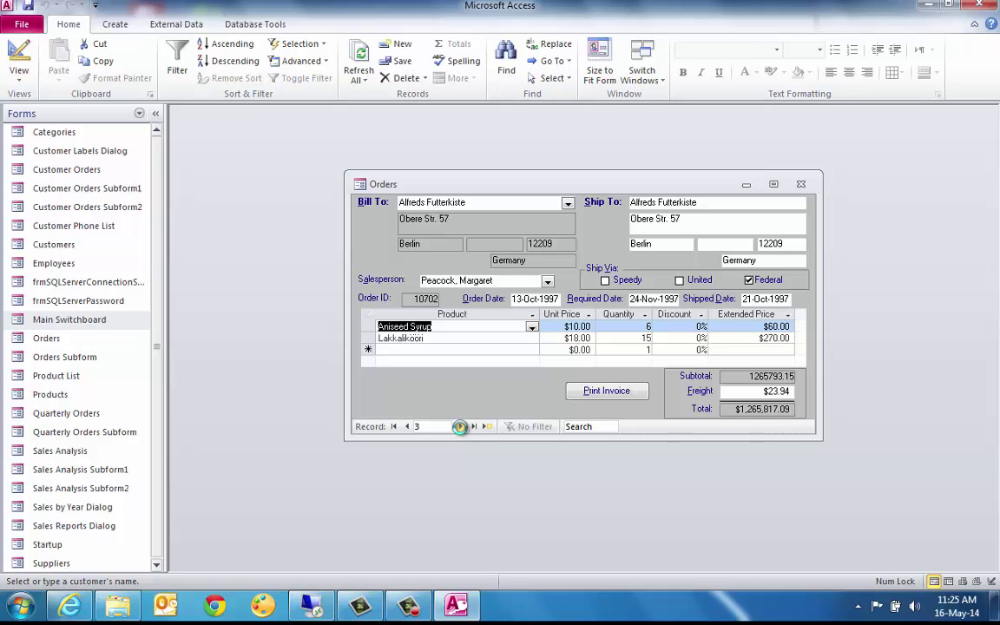